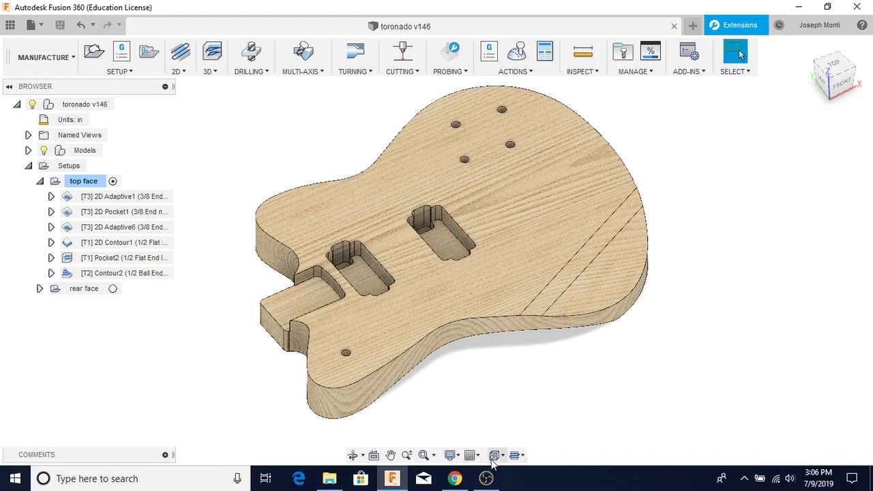
pyautogui.click(352, 456)
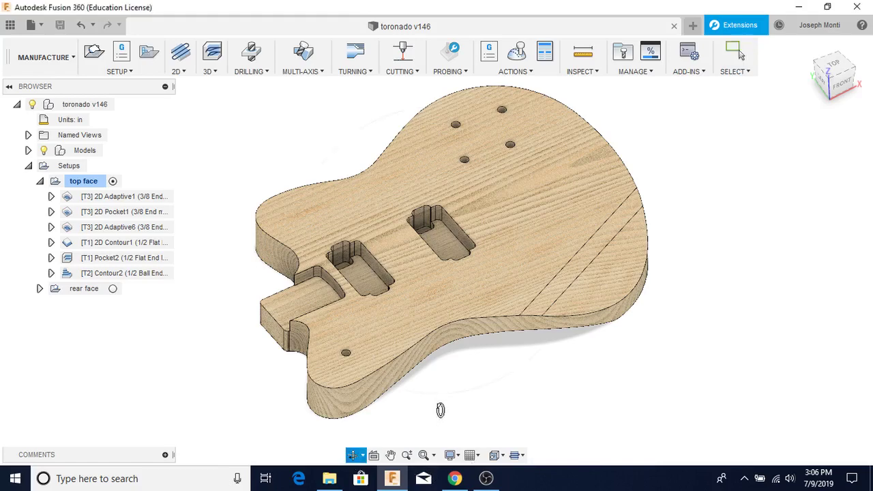
pyautogui.moveTo(432, 375)
pyautogui.mouseDown()
pyautogui.moveTo(455, 364)
pyautogui.moveTo(559, 358)
pyautogui.moveTo(518, 376)
pyautogui.moveTo(446, 361)
pyautogui.moveTo(425, 371)
pyautogui.moveTo(436, 366)
pyautogui.mouseUp()
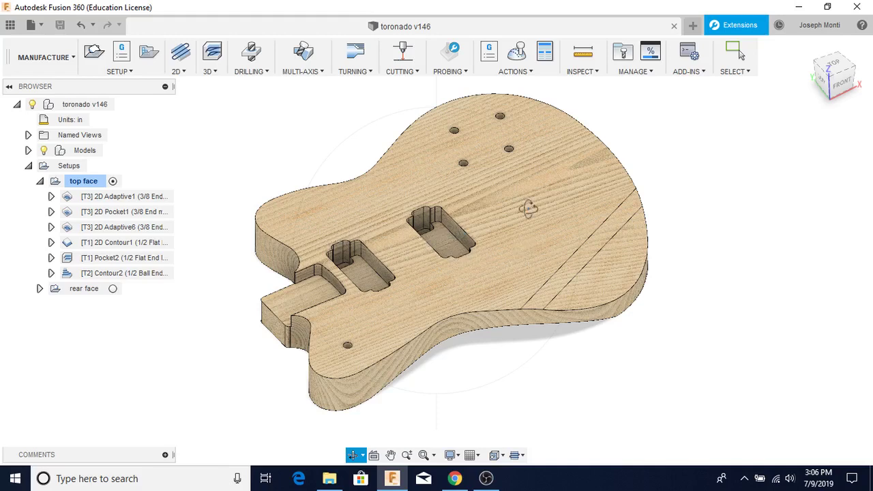
pyautogui.press('Escape')
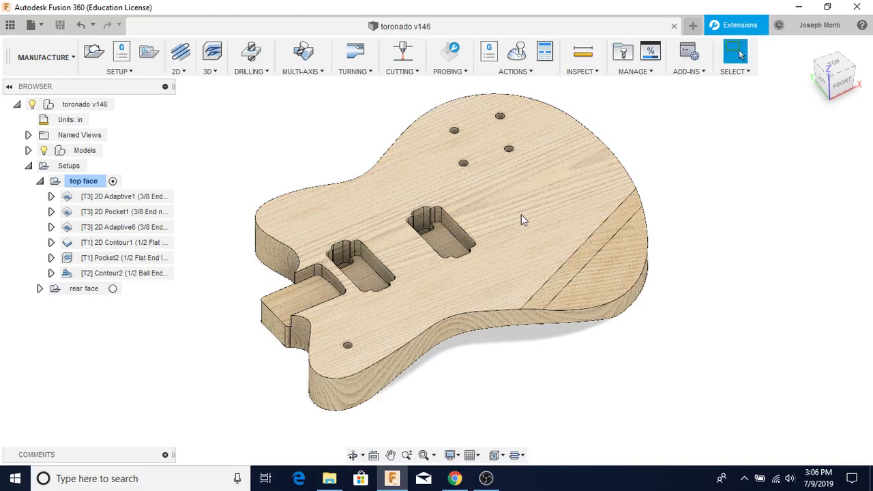
pyautogui.click(49, 154)
pyautogui.press('Escape')
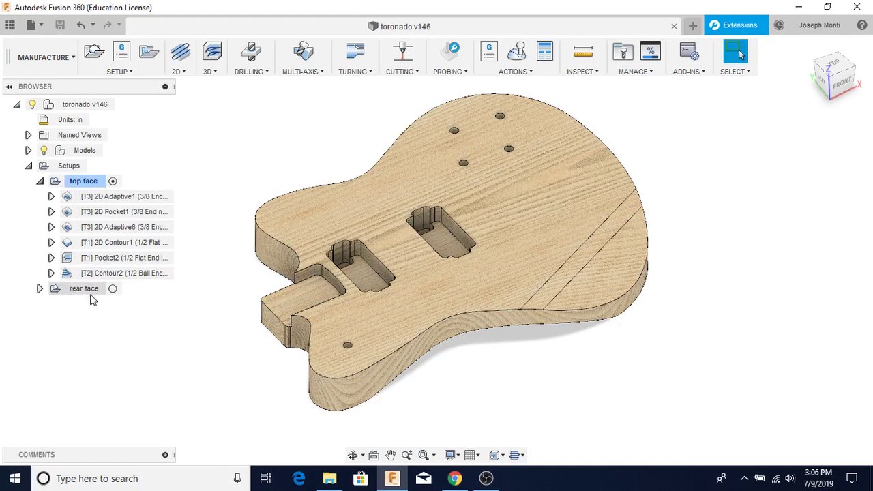
# - Review the top face setup's work coordinate system, stock dimensions and post-process settings without changing them
pyautogui.click(76, 183)
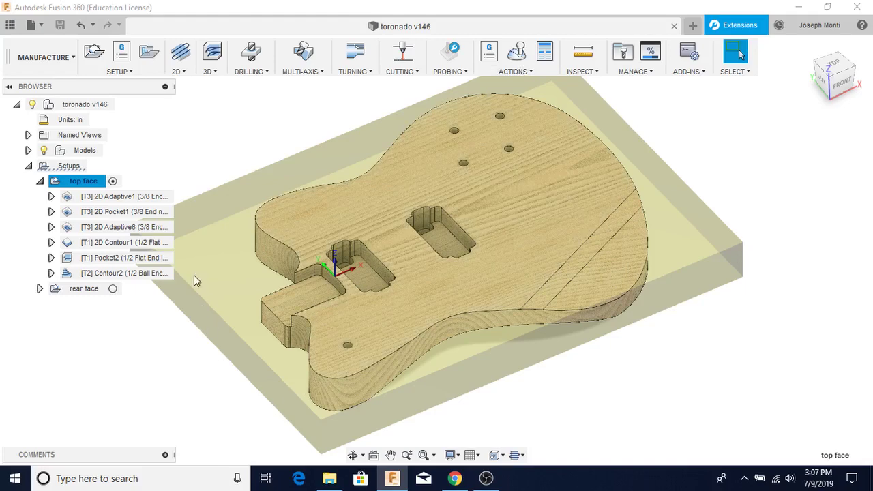
pyautogui.click(80, 181)
pyautogui.rightClick(66, 184)
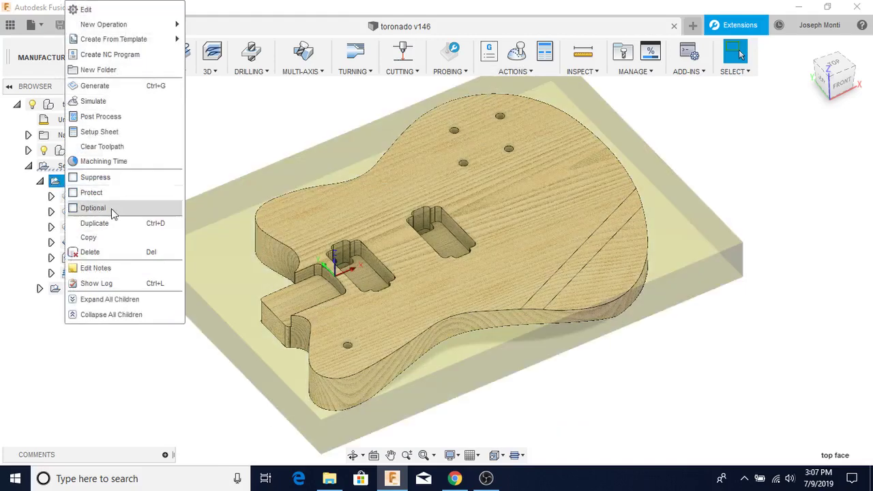
pyautogui.click(90, 10)
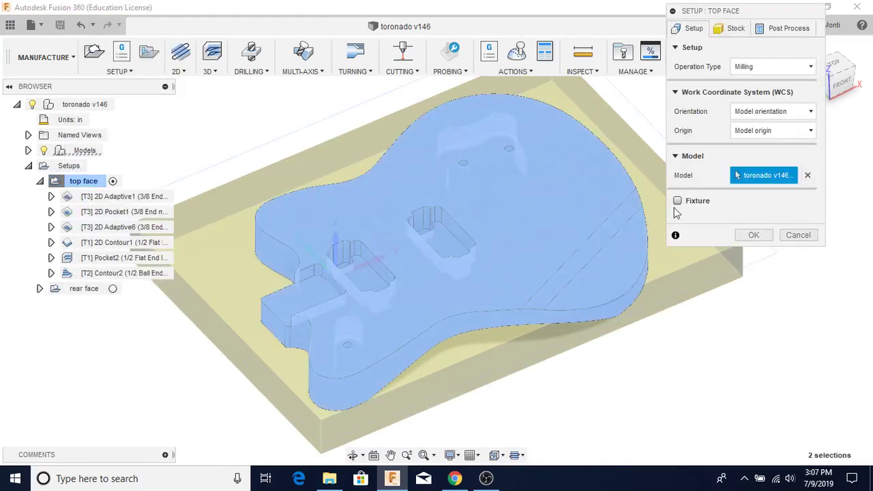
pyautogui.click(731, 29)
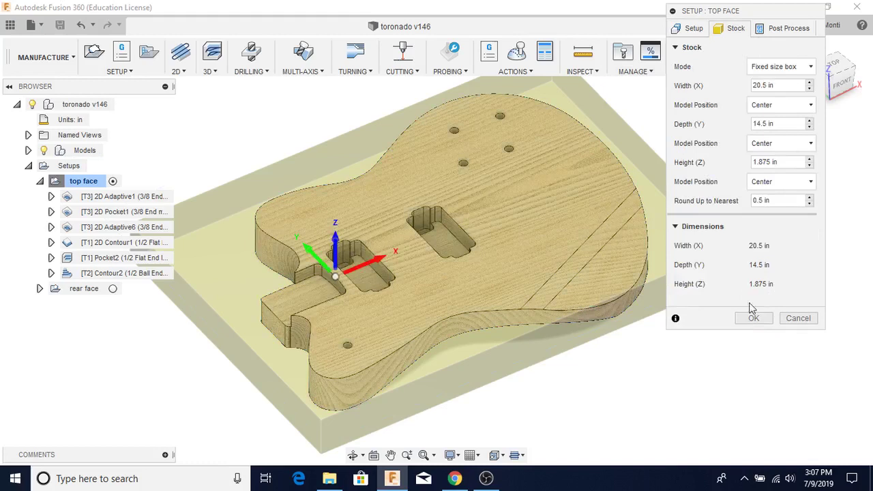
pyautogui.click(786, 29)
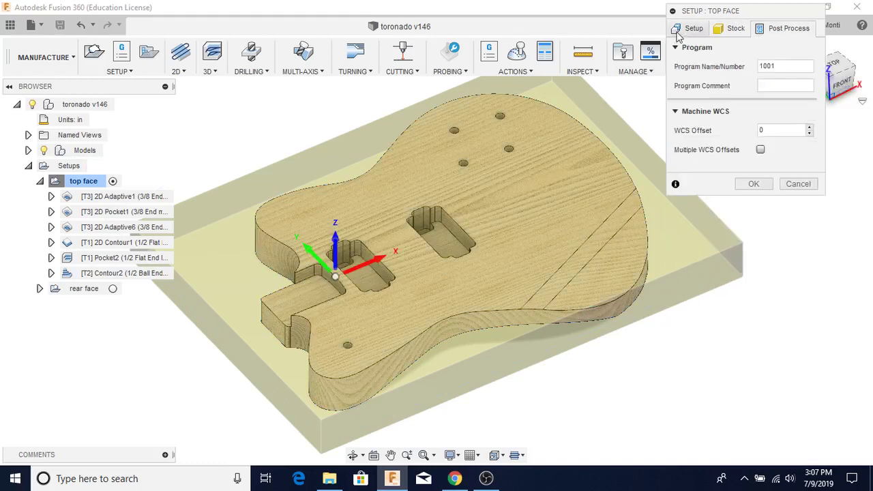
pyautogui.click(689, 30)
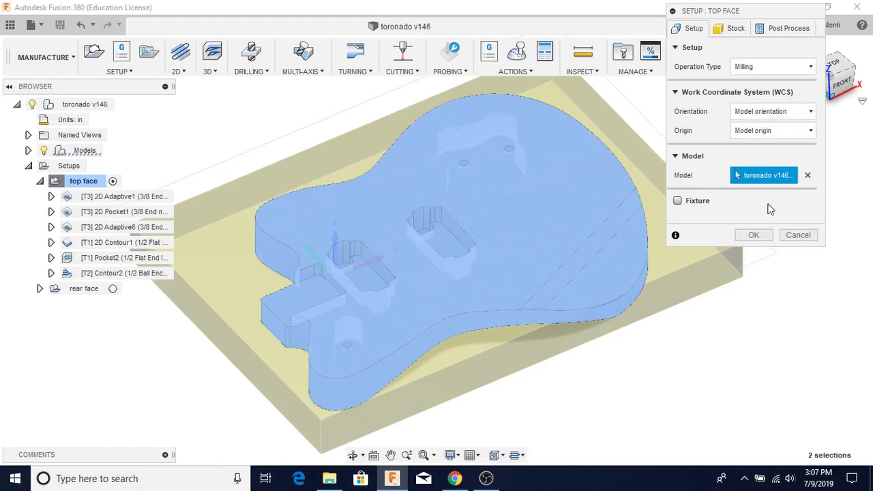
pyautogui.click(797, 235)
# - Open the 2D Adaptive1 operation for editing and review its tool, pocket geometry and height settings
pyautogui.click(87, 196)
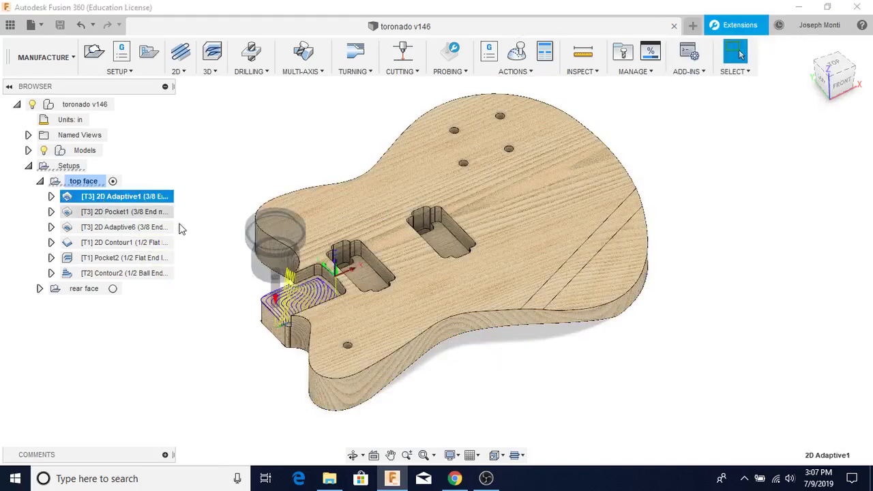
pyautogui.rightClick(76, 203)
pyautogui.click(101, 9)
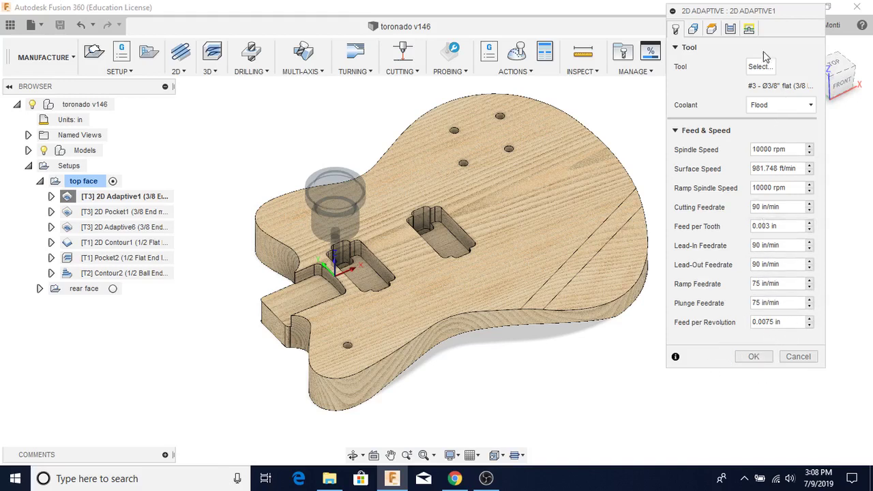
pyautogui.click(693, 30)
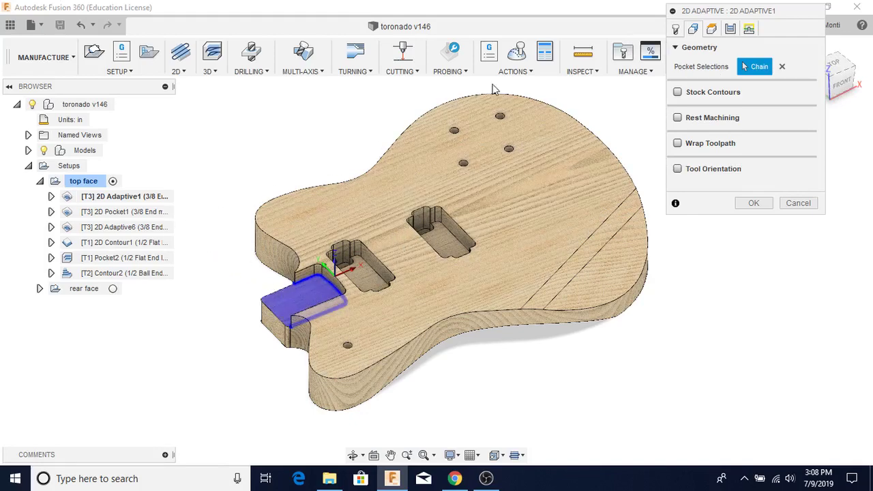
pyautogui.click(711, 28)
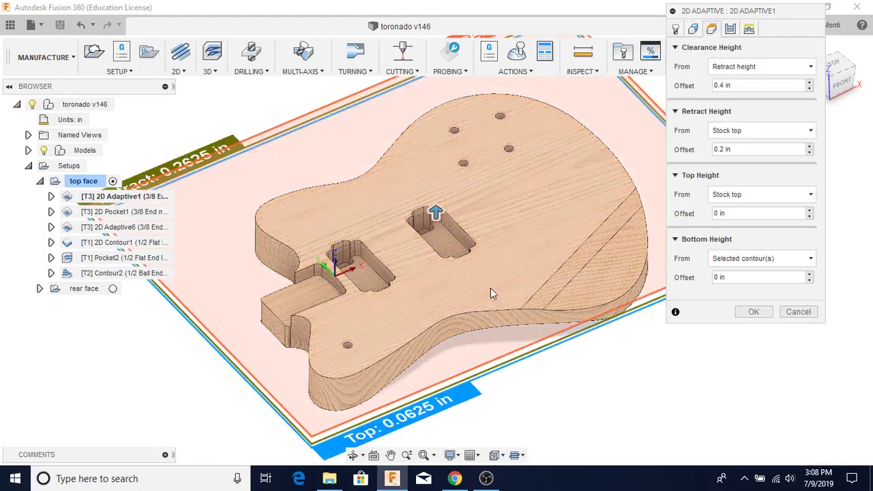
# - Set the optimal load of 2D Adaptive1 to 0.12 in and apply the change
pyautogui.click(730, 29)
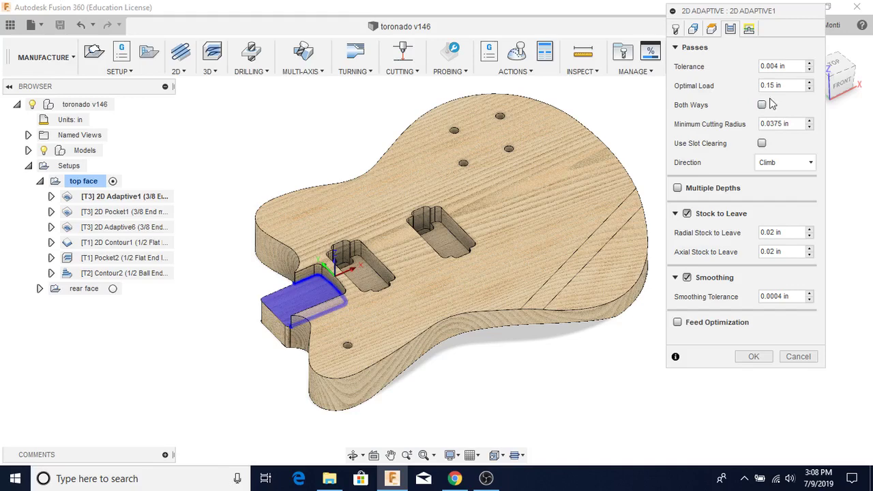
pyautogui.moveTo(771, 85)
pyautogui.moveTo(811, 94)
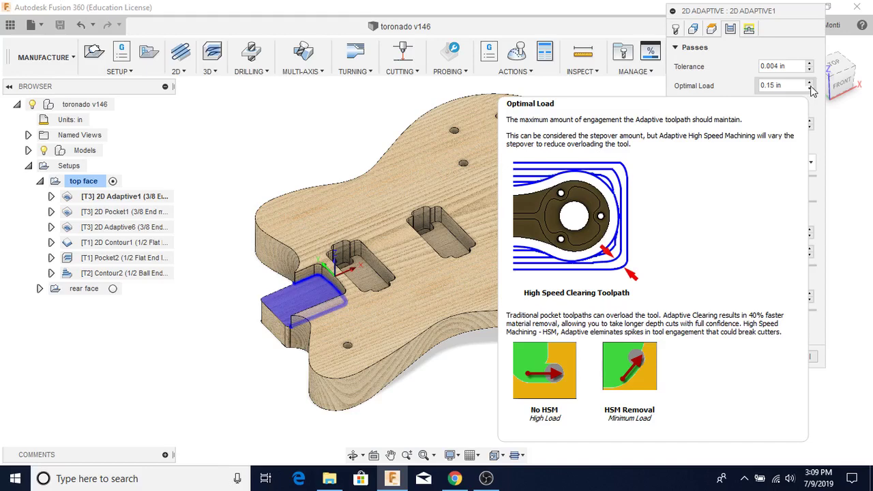
pyautogui.click(810, 88)
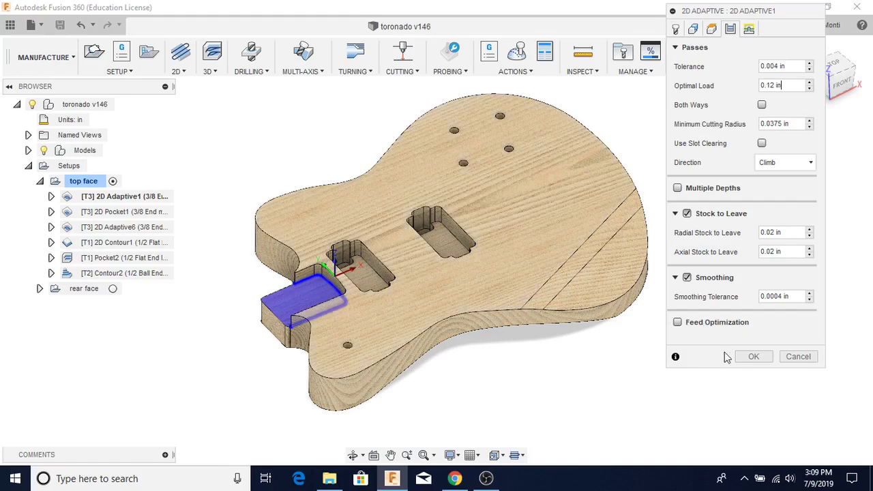
pyautogui.click(753, 356)
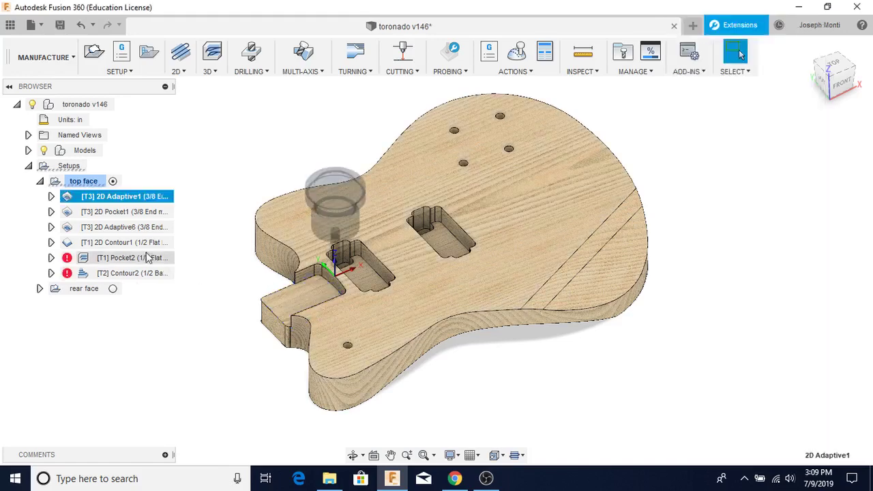
# - Examine the 2D Adaptive1 and 2D Pocket1 toolpaths in the neck pocket, and look over the available 2D operations
pyautogui.keyDown('ctrl'); pyautogui.click(75, 197); pyautogui.keyUp('ctrl')
pyautogui.click(65, 198)
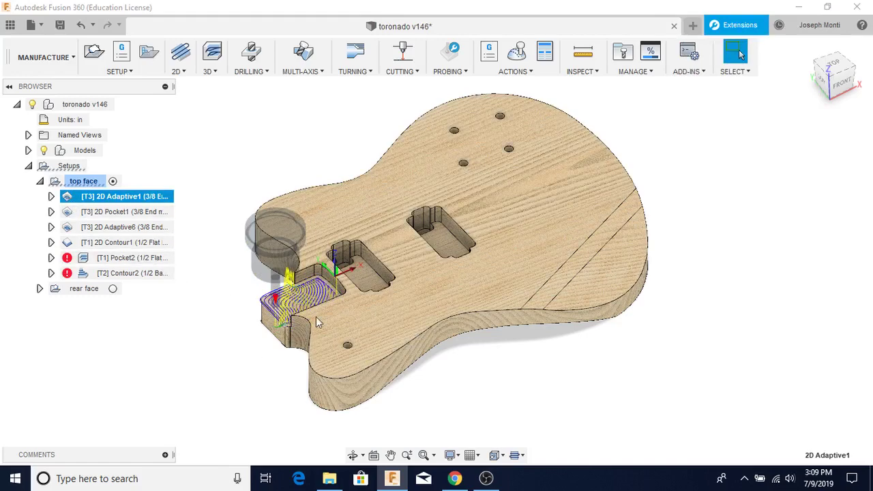
pyautogui.scroll(5, 314, 290)
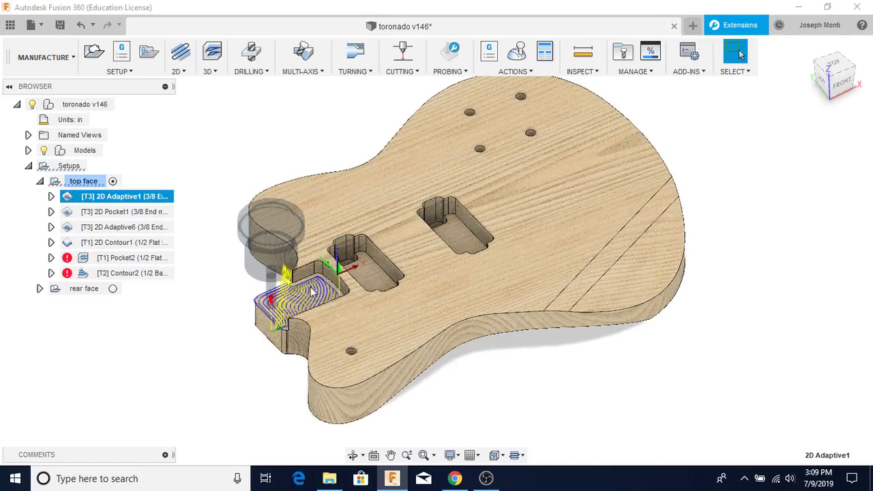
pyautogui.scroll(2, 308, 294)
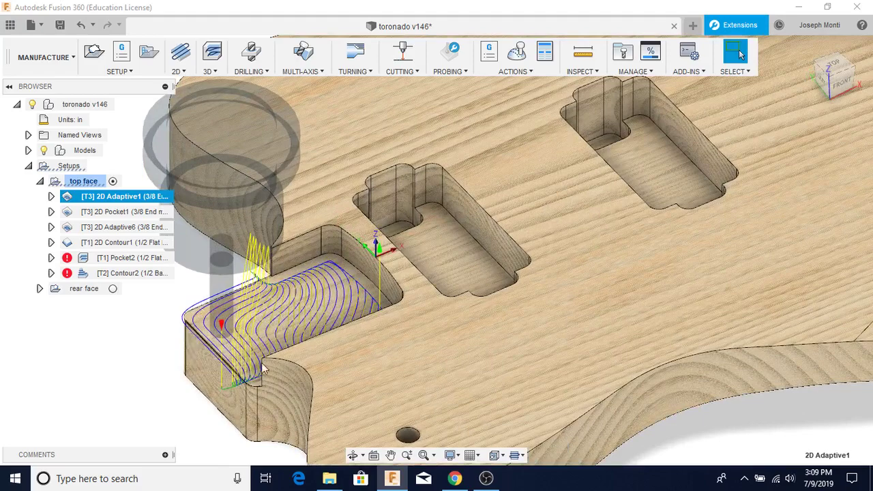
pyautogui.click(108, 214)
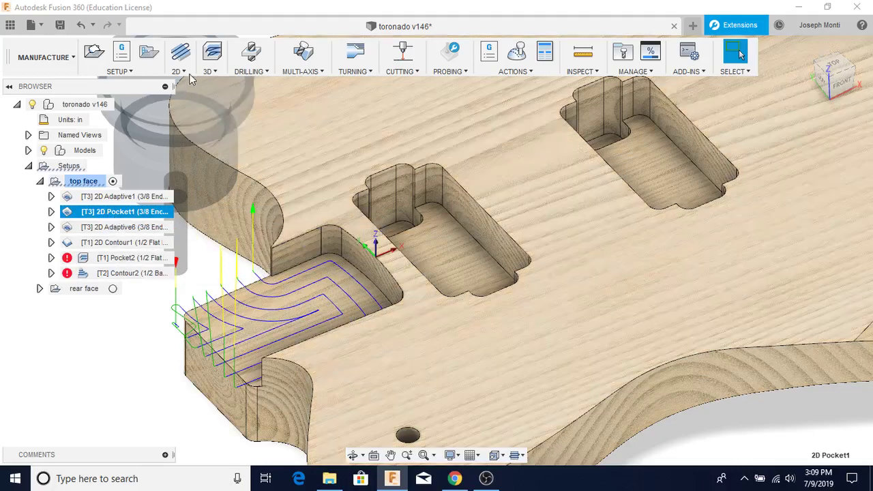
pyautogui.click(177, 71)
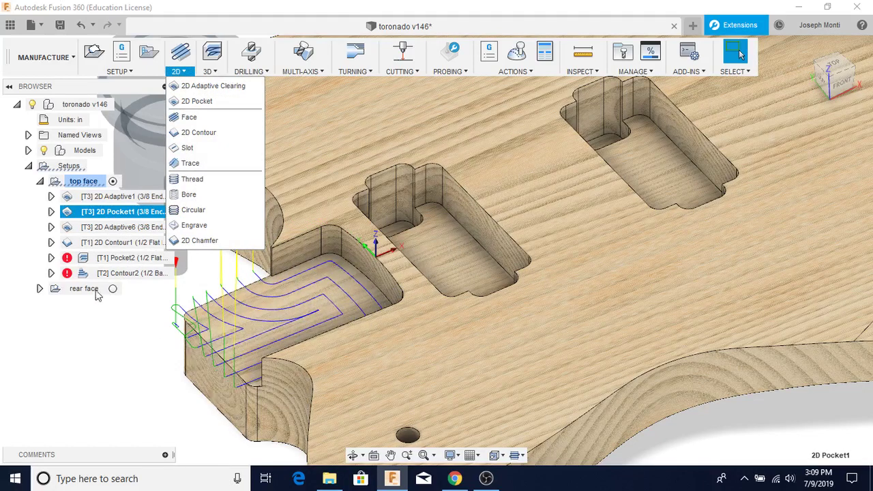
# - Edit the 2D Adaptive6 operation for the pickup cavities, setting both the ramp and plunge feedrates to 75 in/min
pyautogui.click(130, 229)
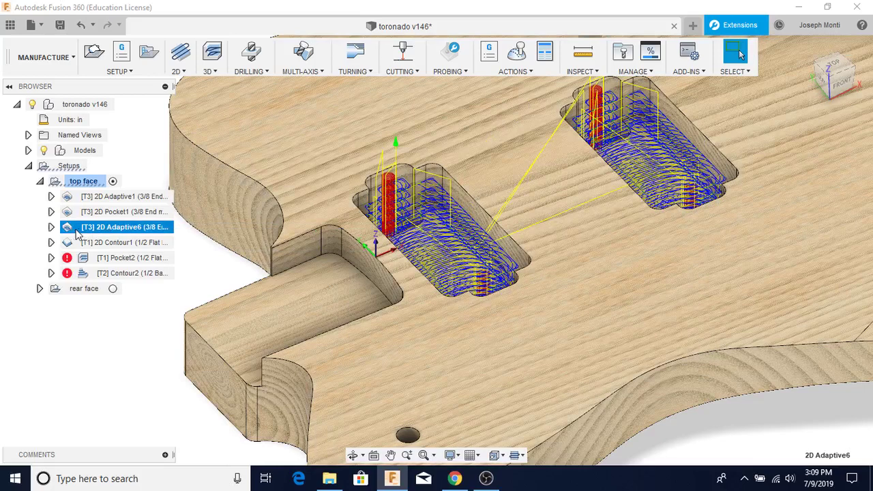
pyautogui.rightClick(73, 234)
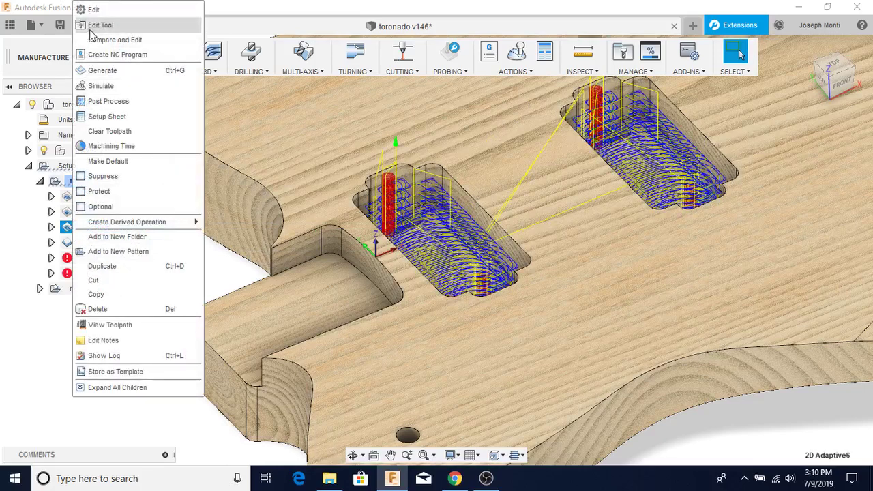
pyautogui.click(92, 8)
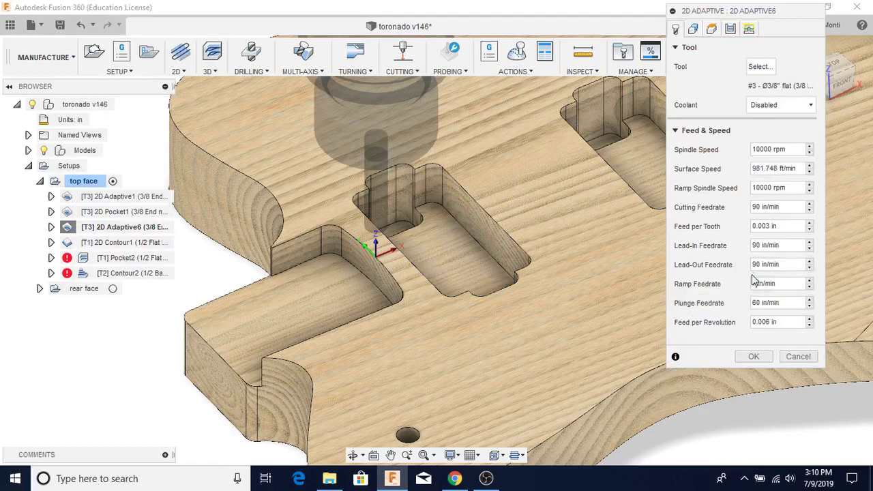
pyautogui.write('75 ')
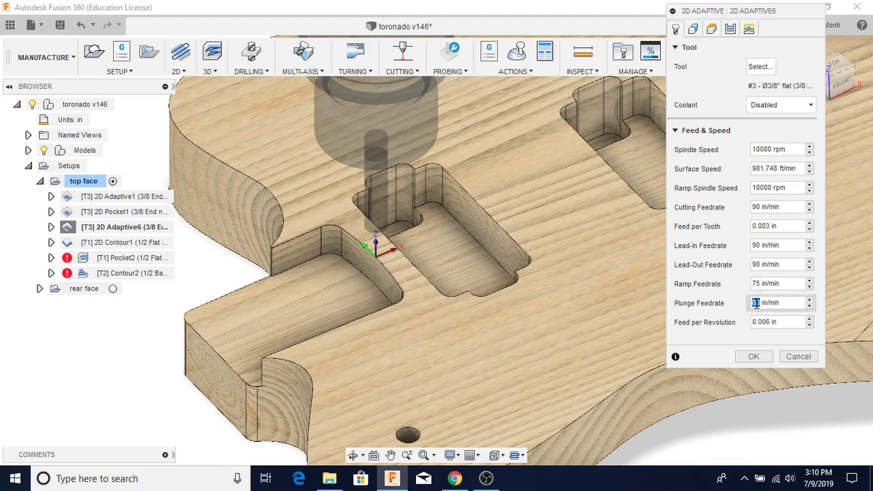
pyautogui.write('75')
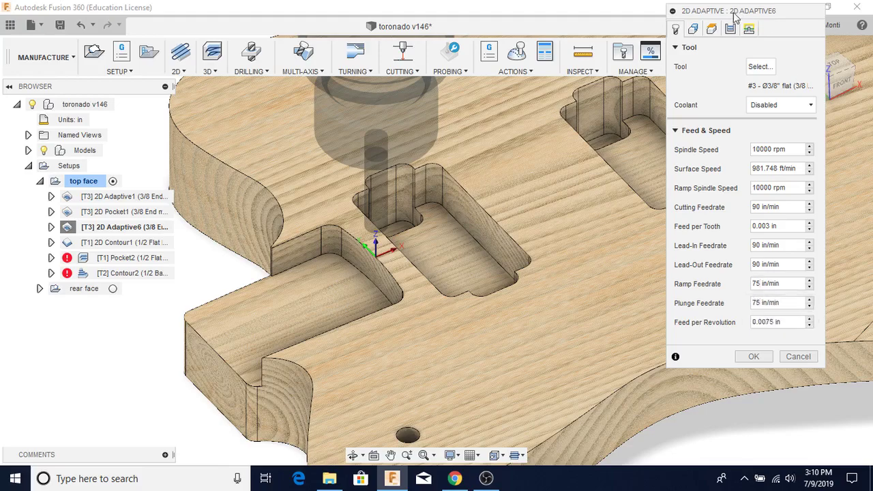
# - Check 2D Adaptive6's geometry and heights, set its maximum roughing stepdown to 0.3 in, and apply the edits
pyautogui.click(693, 28)
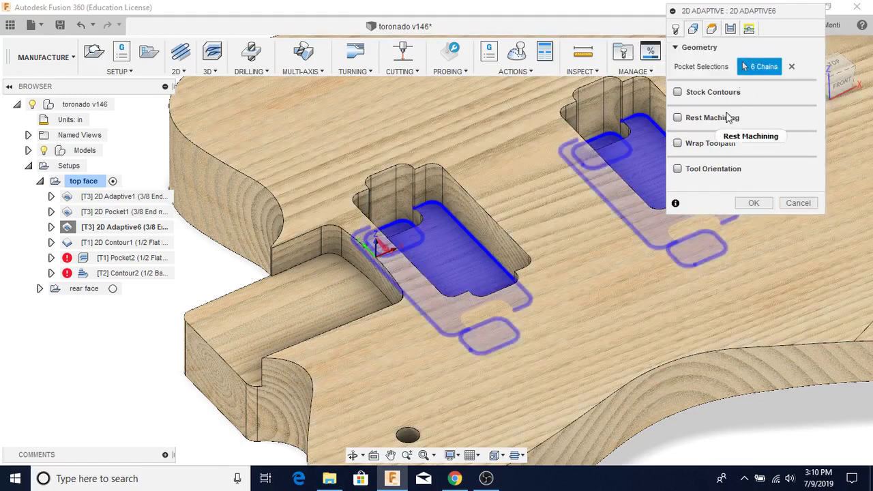
pyautogui.click(712, 30)
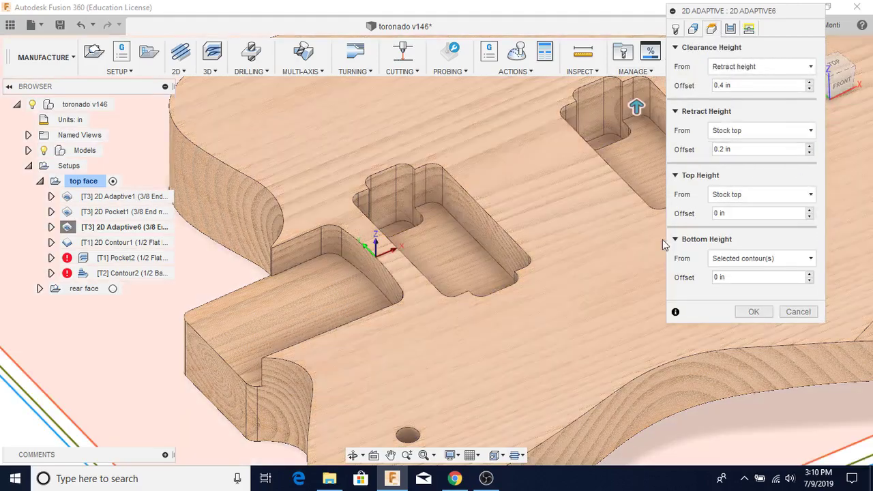
pyautogui.click(730, 30)
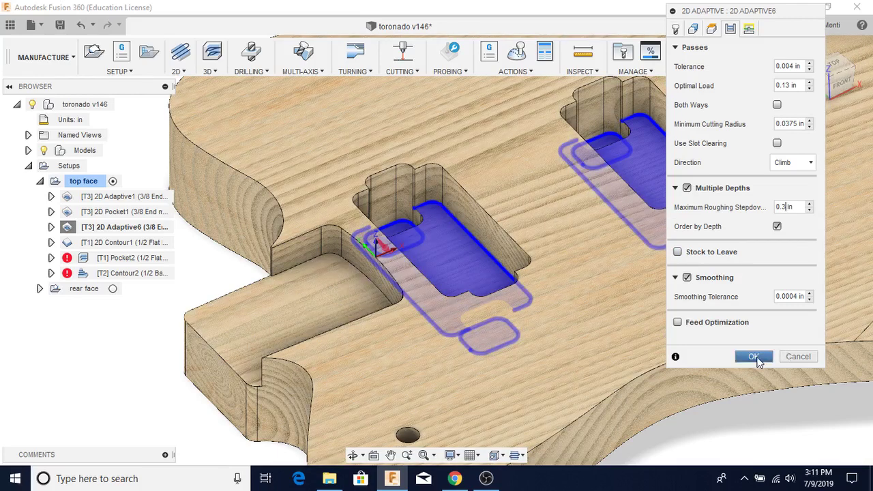
pyautogui.click(754, 356)
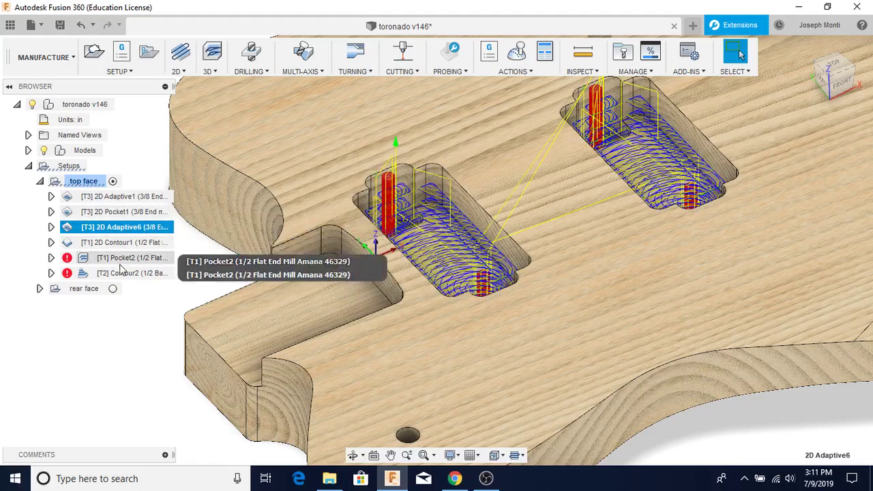
# - Examine the 2D Contour1 toolpath around the body outline and the Pocket2 toolpath on the body
pyautogui.click(116, 243)
pyautogui.scroll(-5, 328, 270)
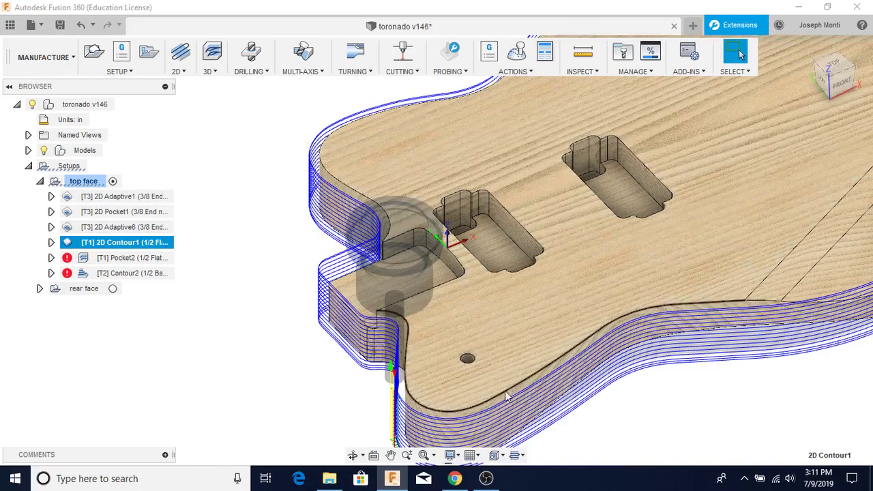
pyautogui.click(114, 259)
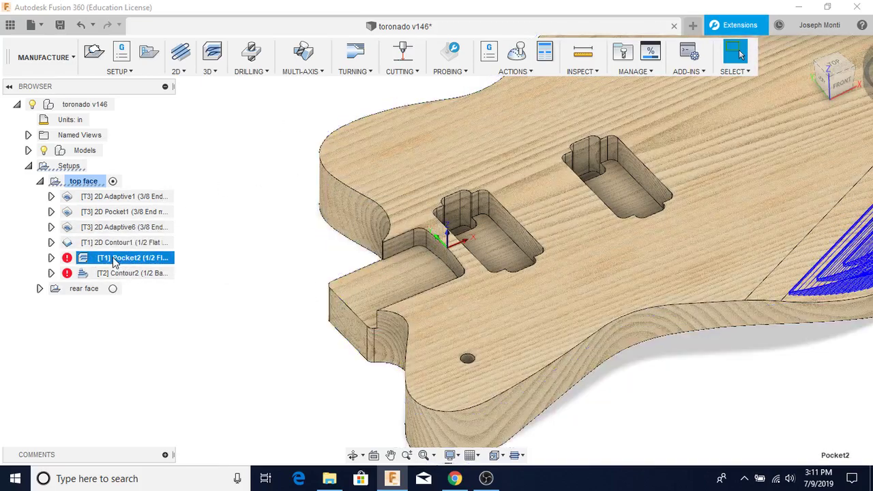
# - Regenerate all toolpaths of the top face setup, including the operations that do not require regeneration
pyautogui.click(83, 182)
pyautogui.rightClick(82, 184)
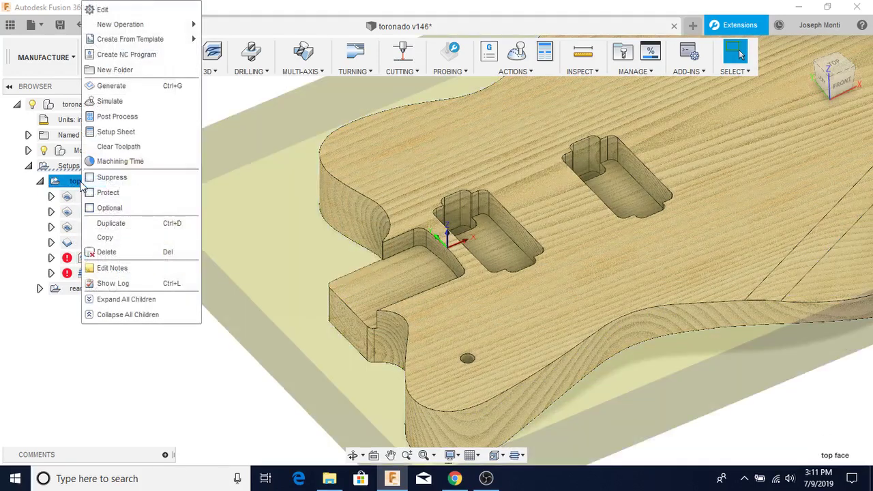
pyautogui.click(111, 86)
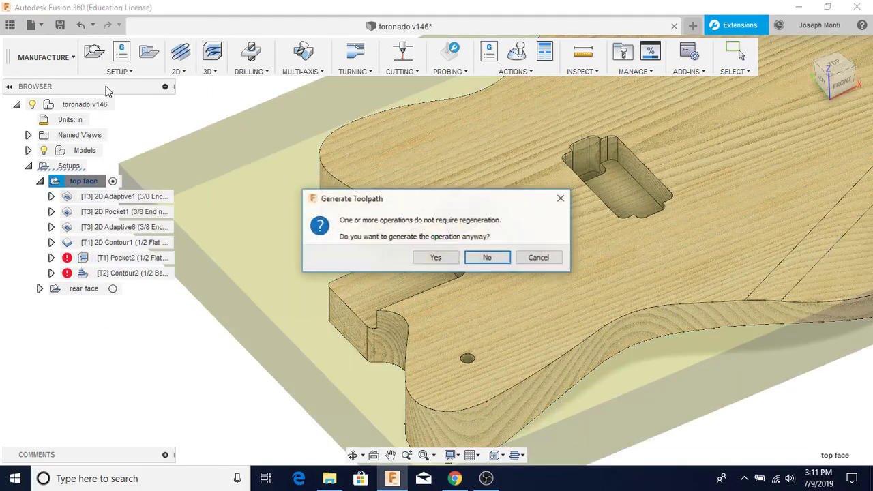
pyautogui.click(444, 258)
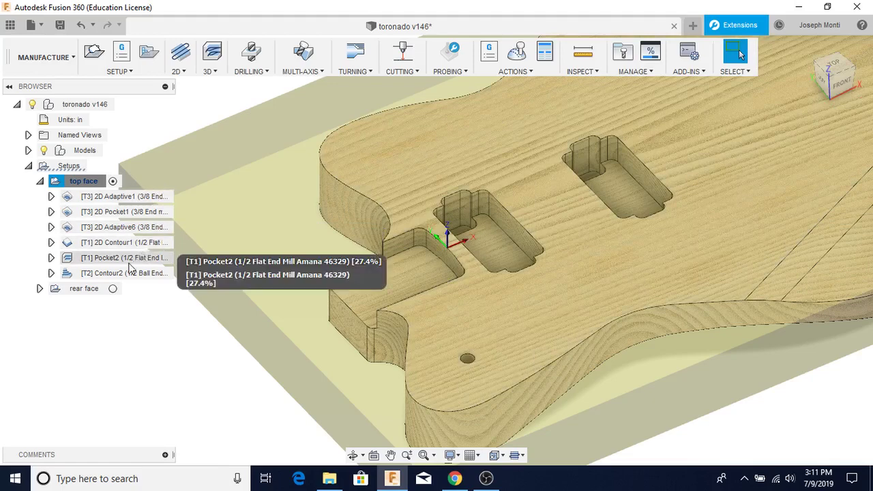
# - Examine the regenerated Pocket2 toolpath on the body's sloped corner up close and from a low angle
pyautogui.scroll(-3, 831, 236)
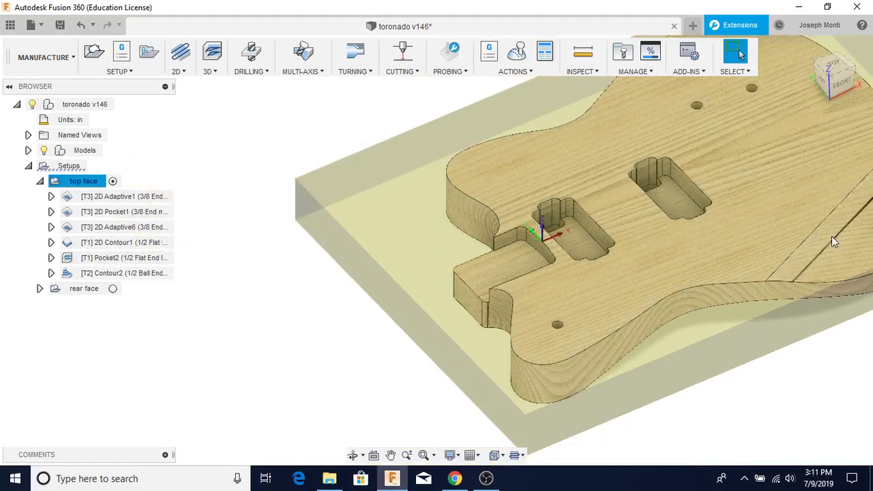
pyautogui.click(77, 261)
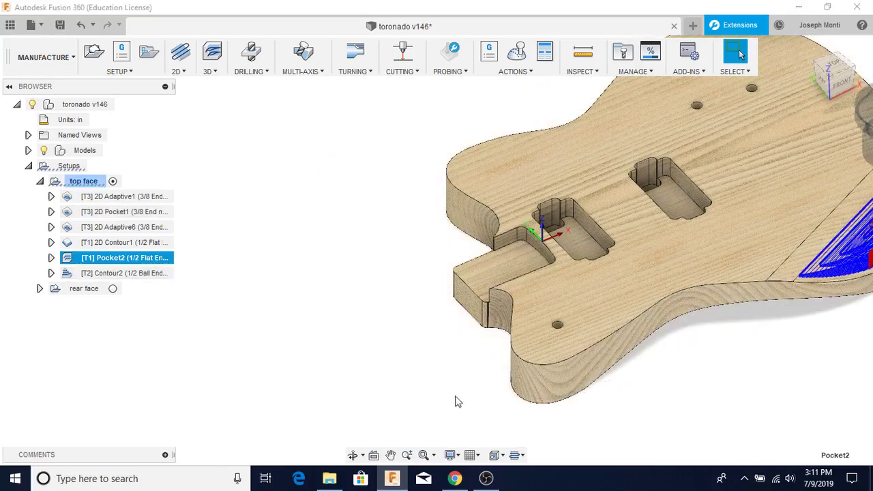
pyautogui.click(391, 455)
pyautogui.moveTo(778, 259); pyautogui.dragTo(560, 322)
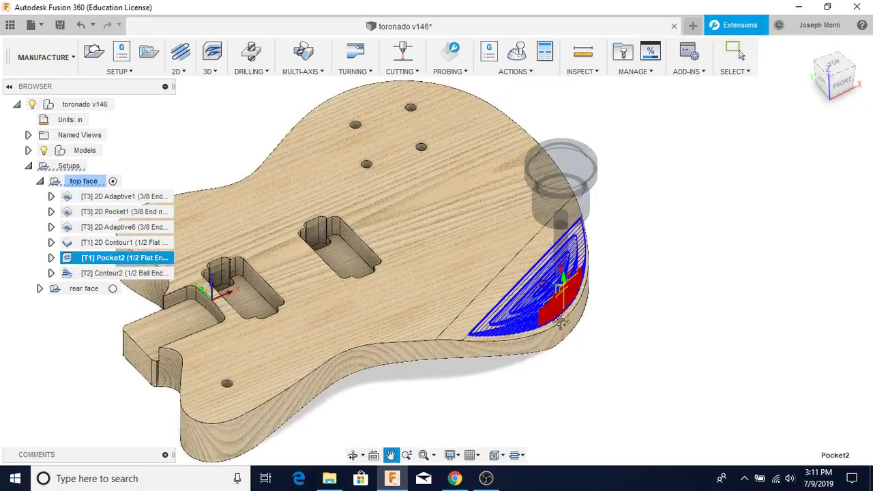
pyautogui.scroll(5, 561, 324)
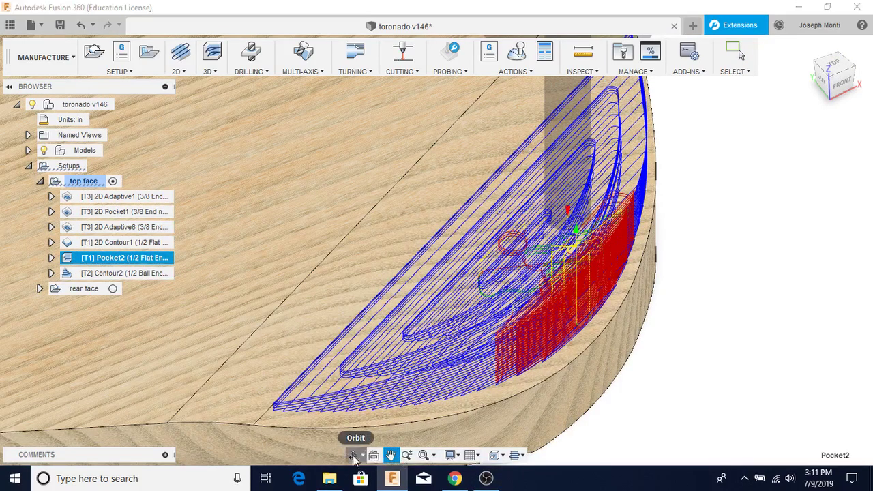
pyautogui.click(353, 455)
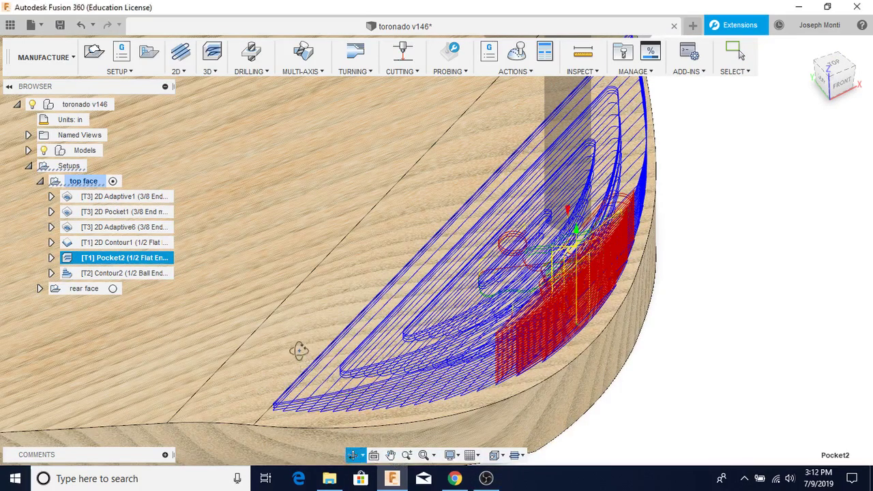
pyautogui.moveTo(298, 351); pyautogui.dragTo(314, 325)
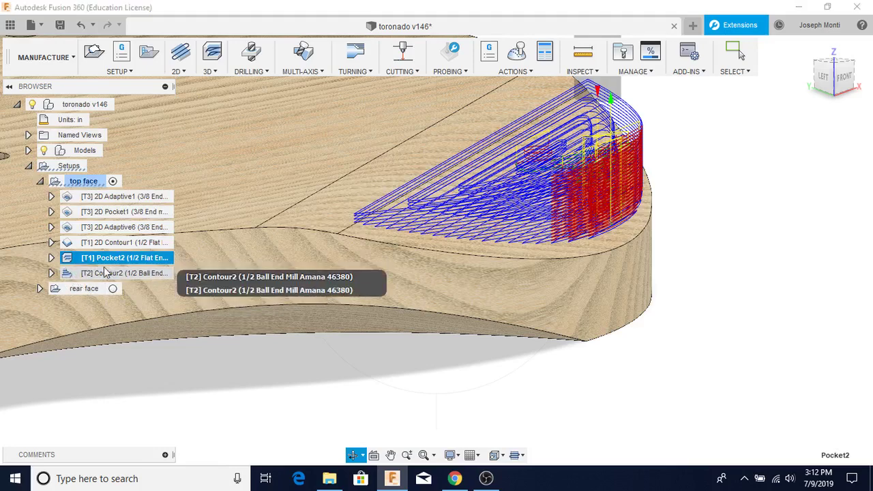
# - Examine the Contour2 finishing toolpath on the sloped corner and look over the available 3D operations
pyautogui.press('Escape')
pyautogui.click(75, 279)
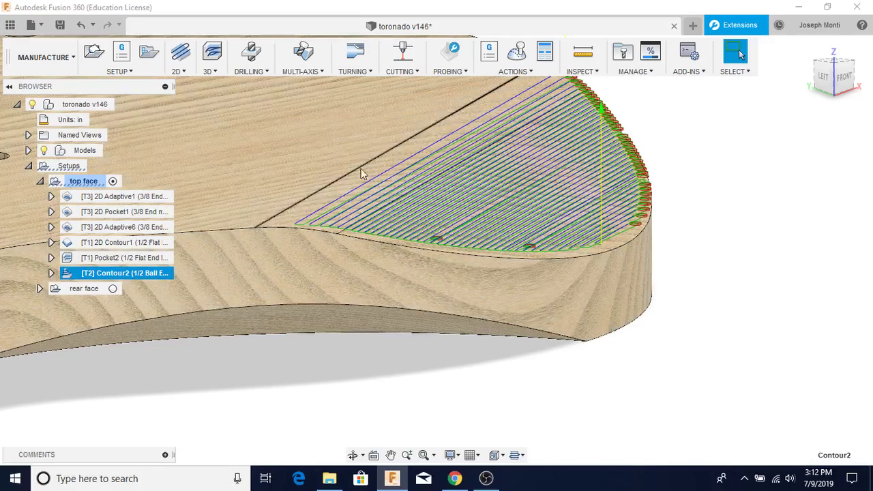
pyautogui.click(208, 72)
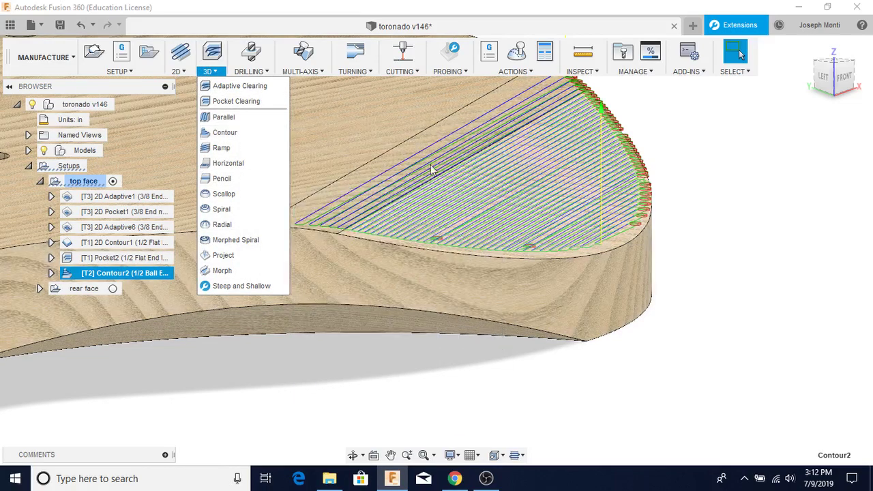
# - Open the Pocket2 operation for editing, check its tool, passes and linking settings, and accept them
pyautogui.click(110, 261)
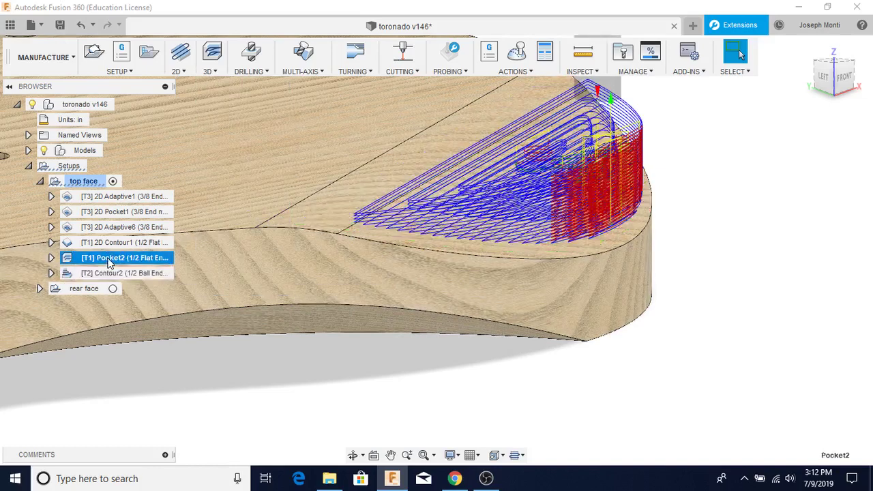
pyautogui.rightClick(109, 260)
pyautogui.click(130, 8)
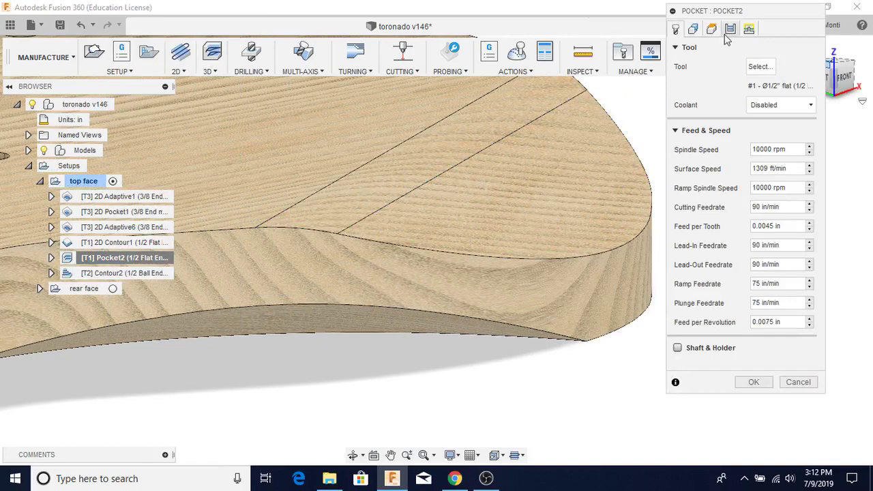
pyautogui.click(729, 30)
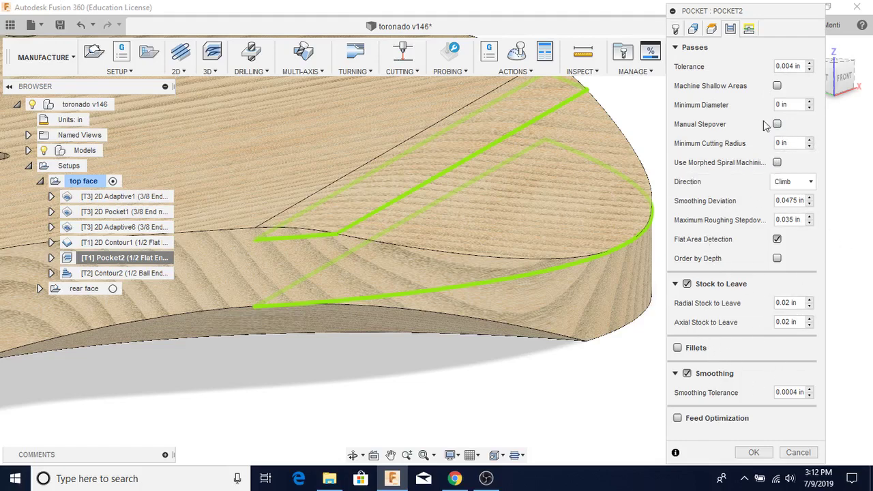
pyautogui.click(748, 30)
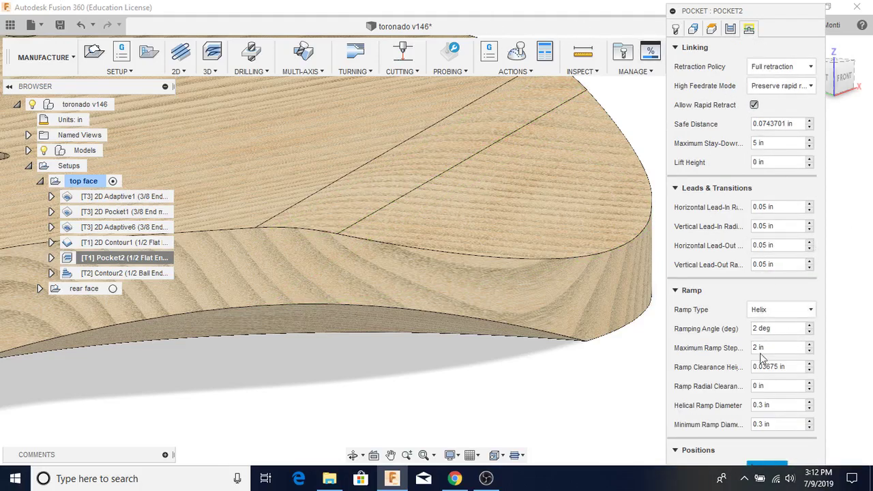
pyautogui.click(675, 48)
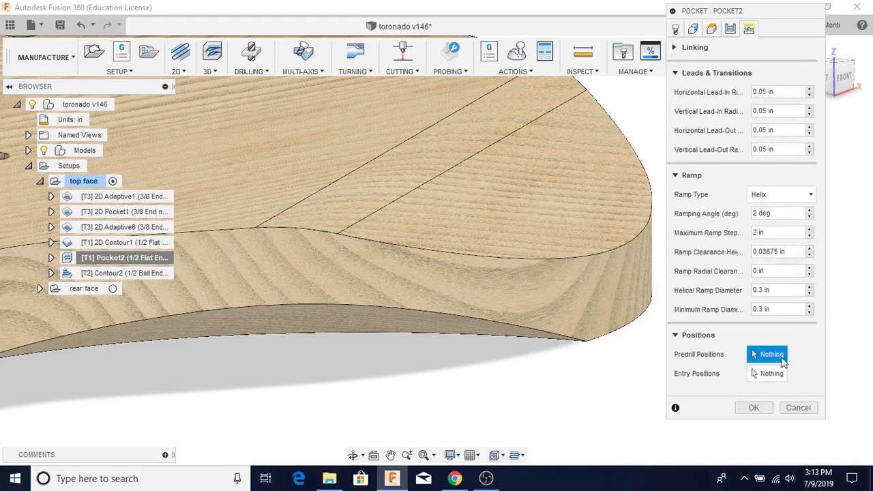
pyautogui.click(756, 407)
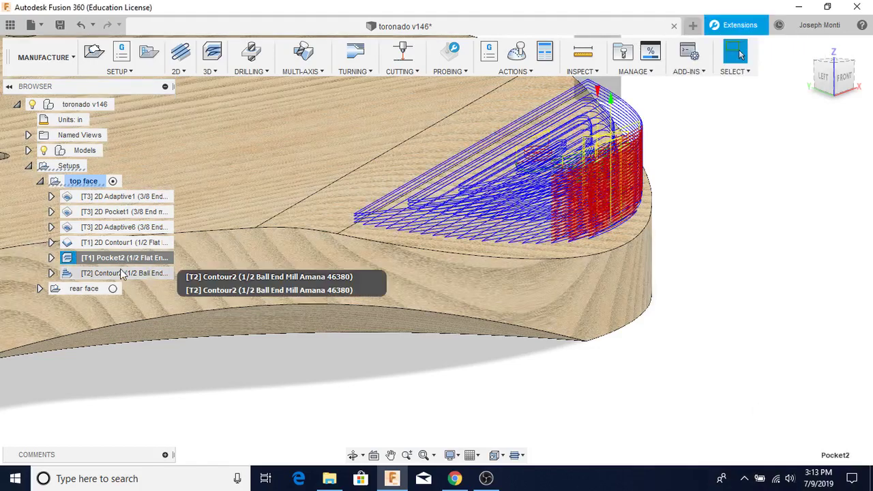
# - Open the Contour2 operation for editing, check its tool and machining boundary geometry, and accept the settings
pyautogui.click(109, 273)
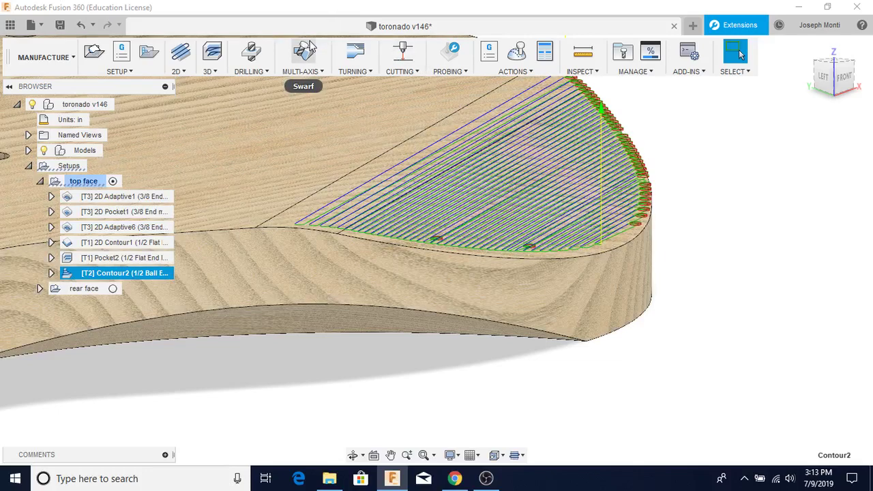
pyautogui.rightClick(84, 274)
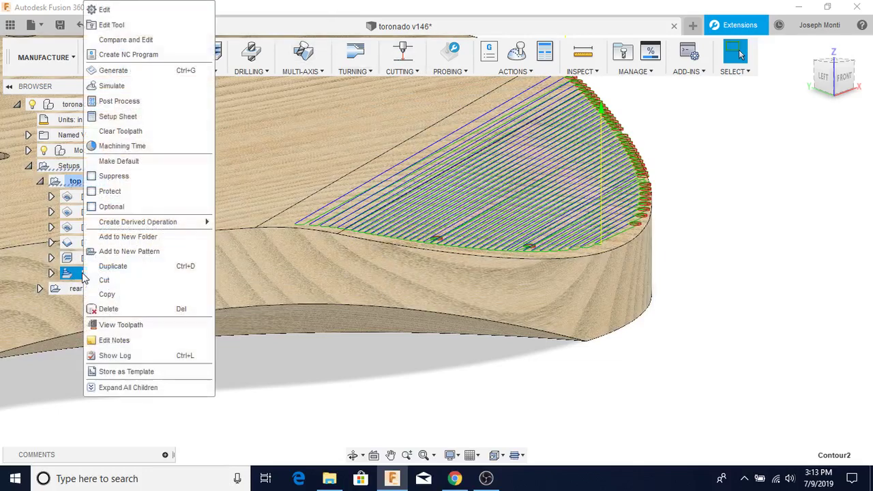
pyautogui.click(109, 9)
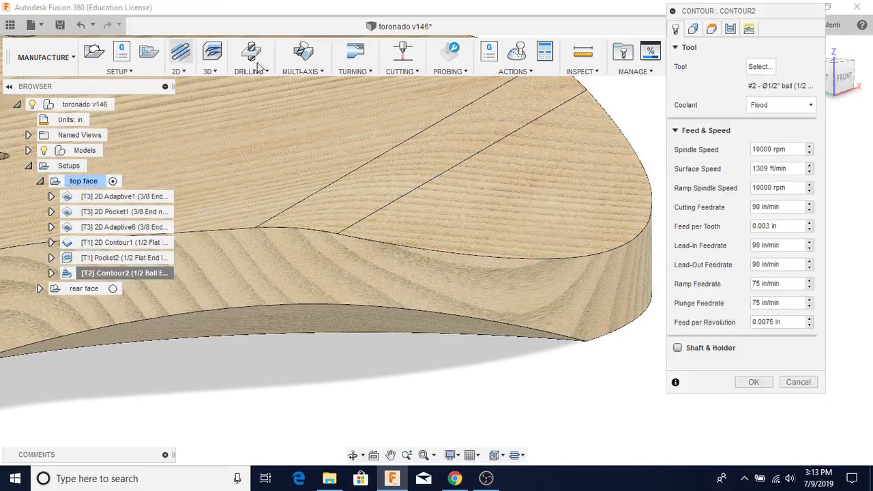
pyautogui.click(694, 30)
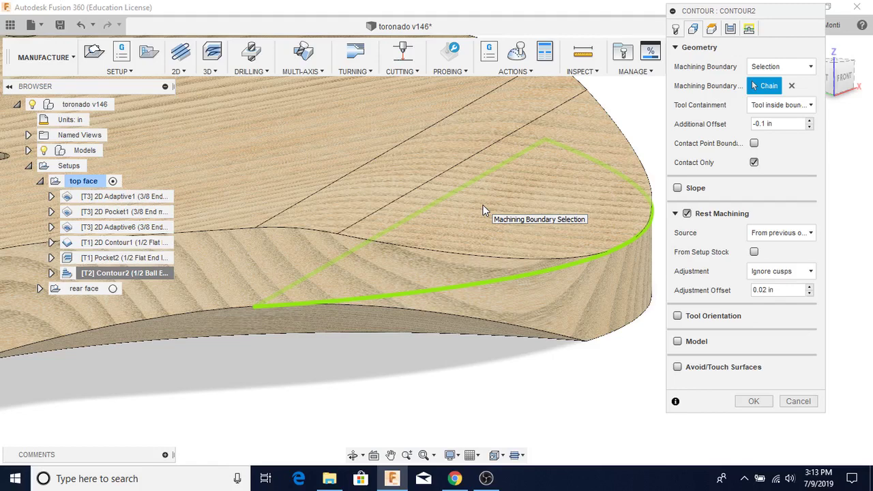
pyautogui.click(754, 402)
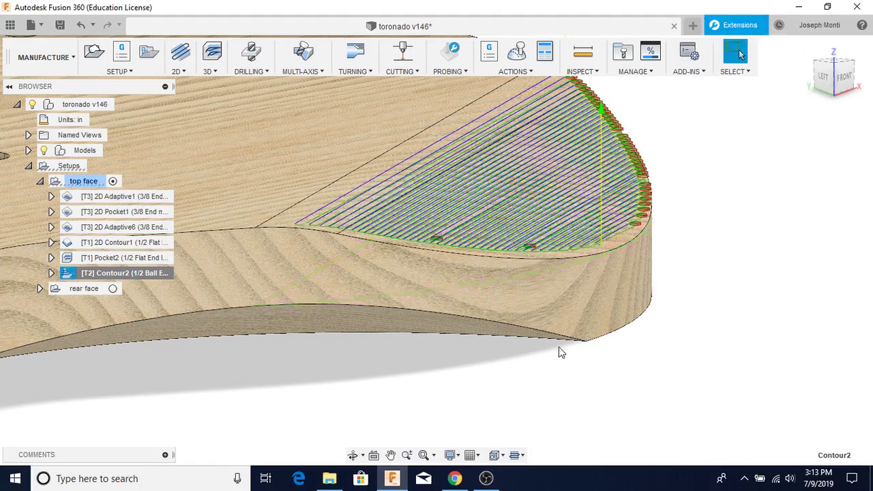
# - Start a stock simulation of the top face operations with the whole body in view and play it
pyautogui.scroll(-3, 256, 178)
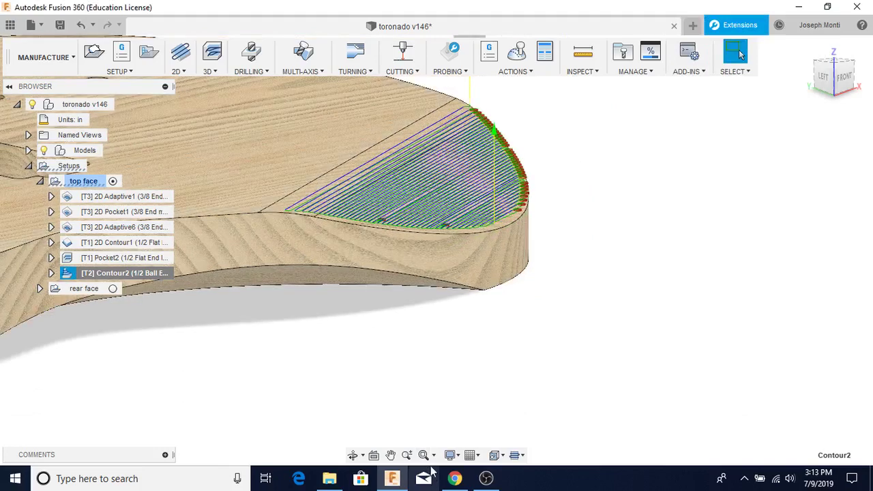
pyautogui.click(424, 456)
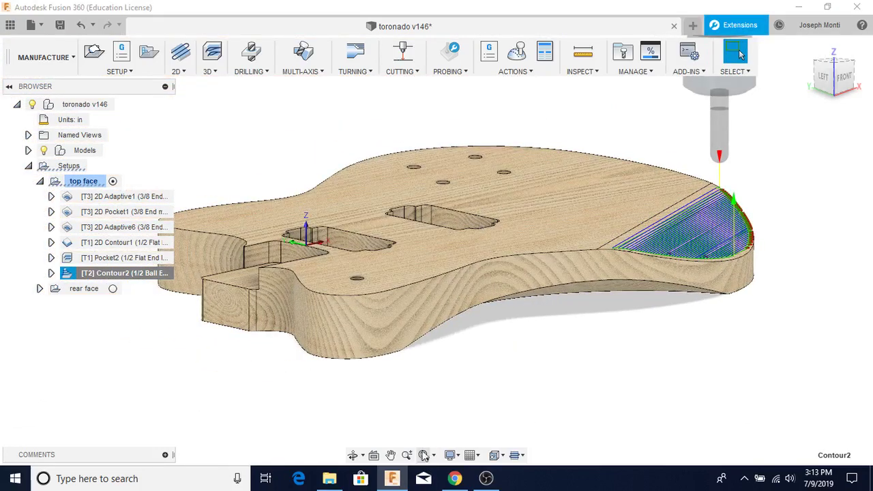
pyautogui.click(353, 455)
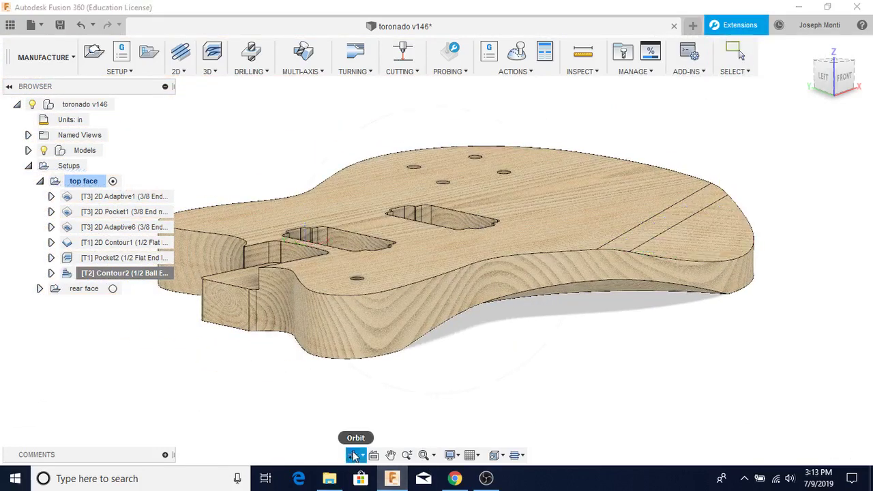
pyautogui.moveTo(457, 374); pyautogui.dragTo(456, 376)
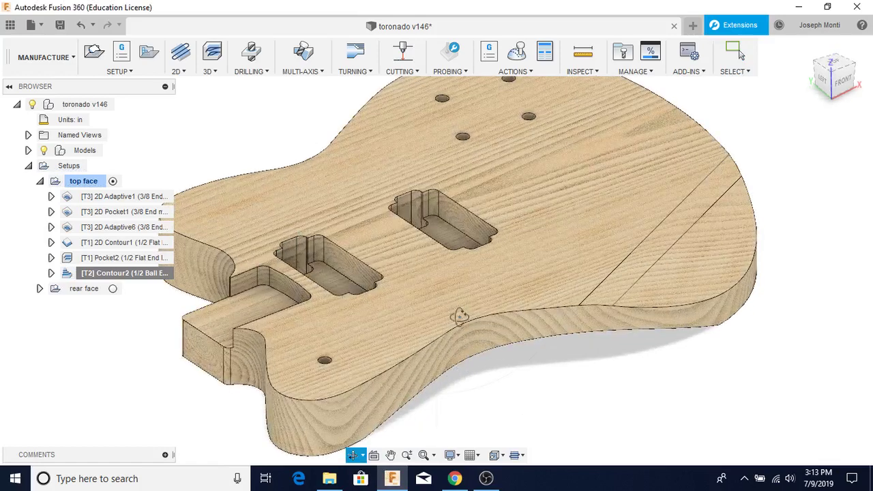
pyautogui.scroll(-2, 453, 313)
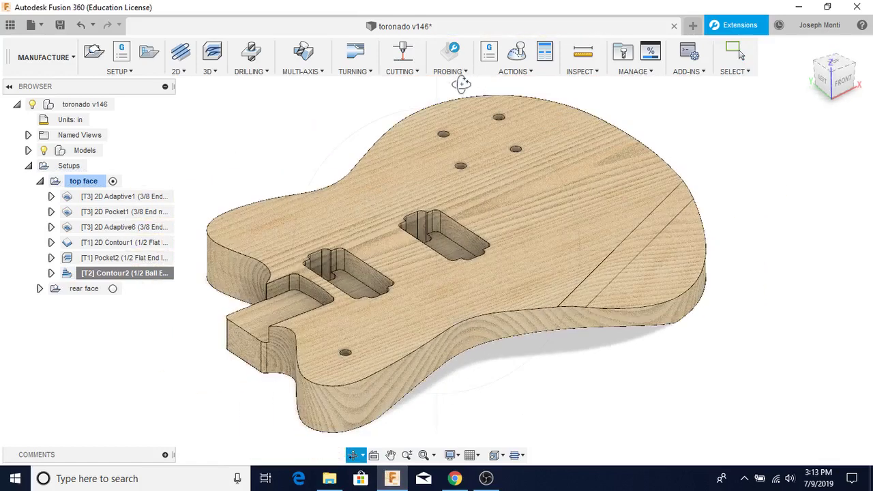
pyautogui.click(516, 52)
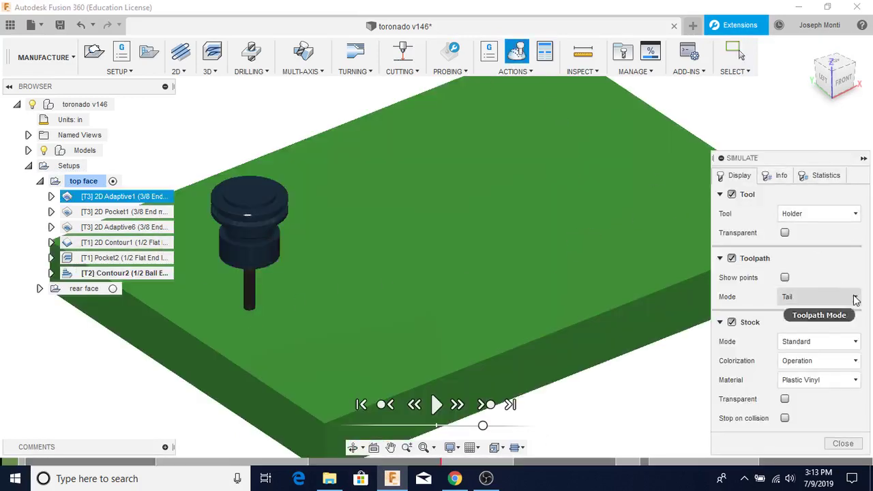
pyautogui.moveTo(774, 160); pyautogui.dragTo(771, 109)
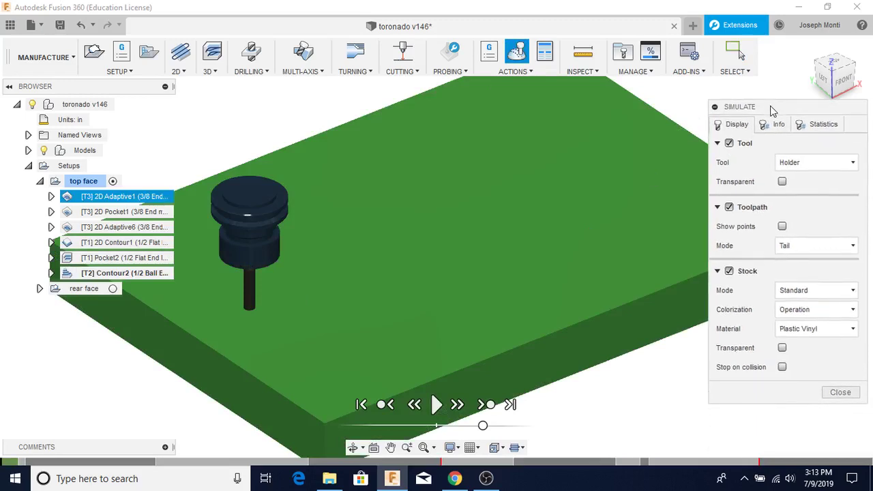
pyautogui.click(436, 404)
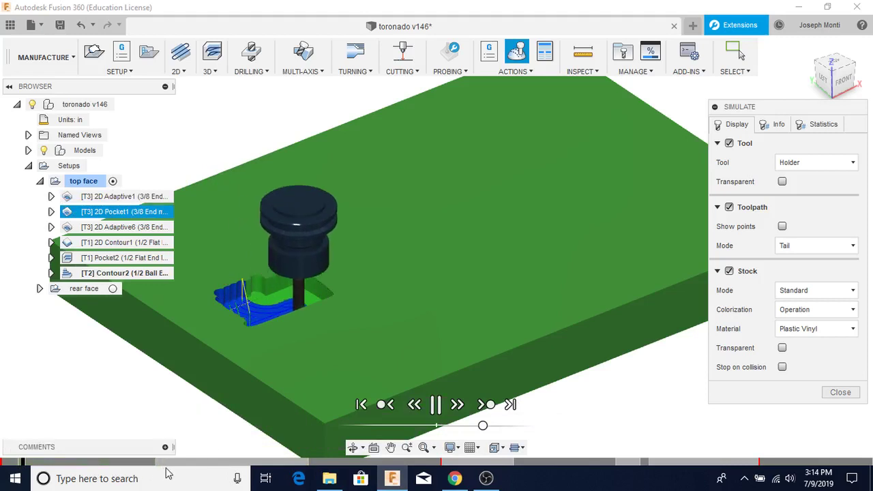
# - Skip the simulation ahead through the next operations, speed up playback during 2D Contour1, and collapse the simulation settings
pyautogui.click(487, 405)
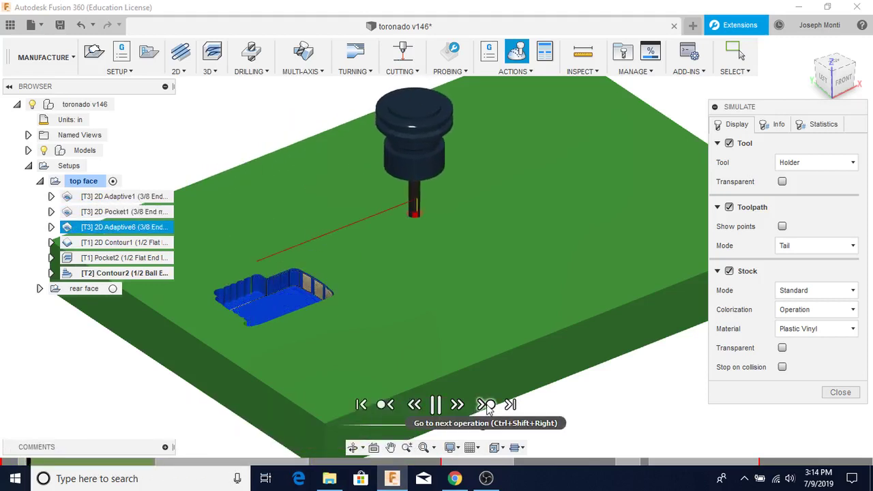
pyautogui.click(489, 407)
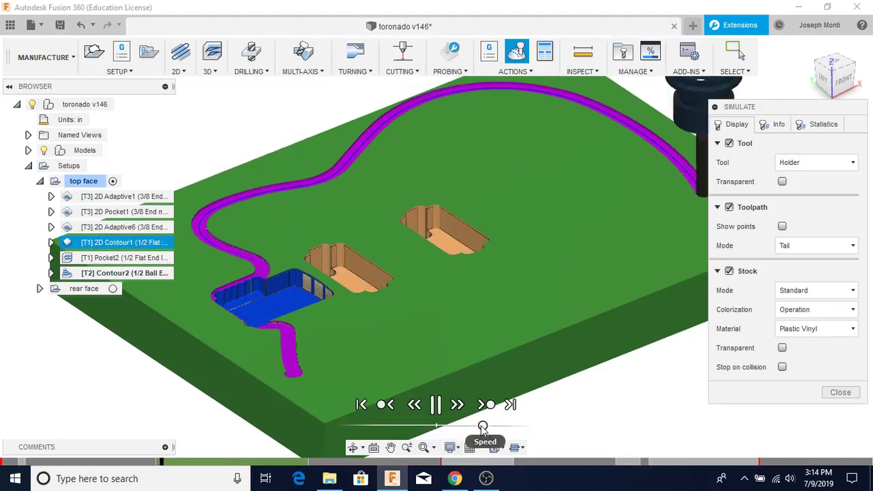
pyautogui.moveTo(482, 427); pyautogui.dragTo(491, 428)
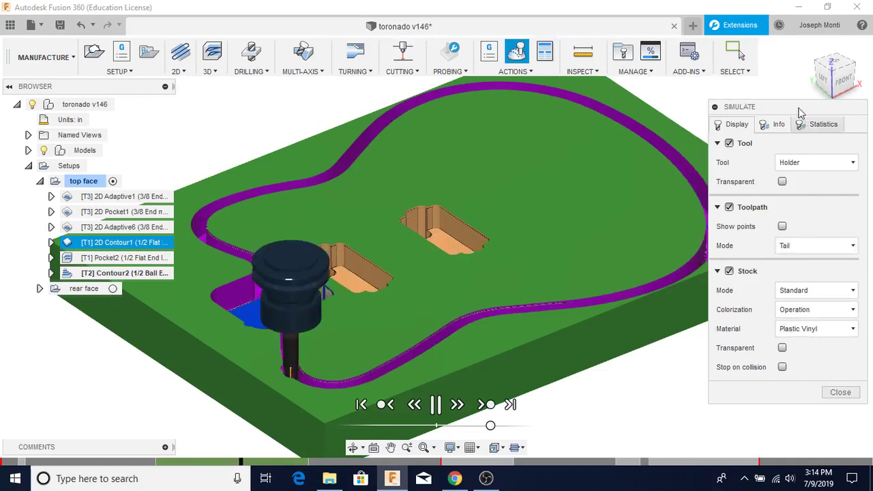
pyautogui.moveTo(799, 108); pyautogui.dragTo(865, 123)
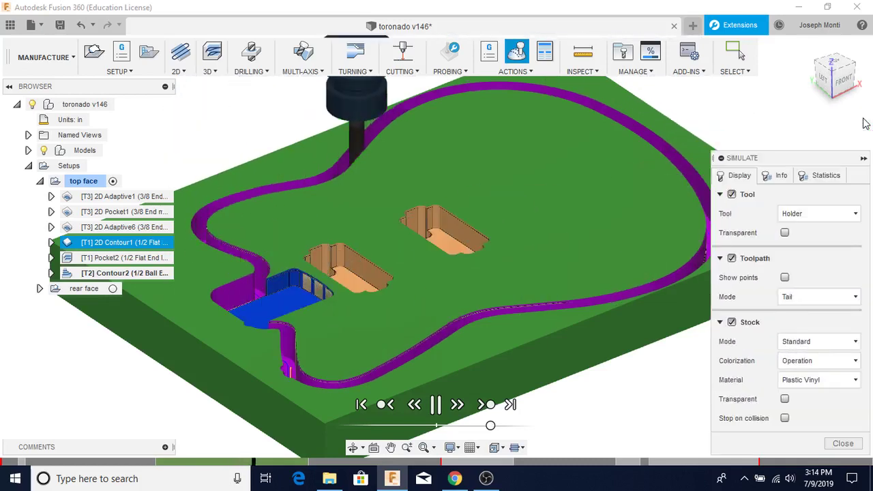
pyautogui.click(863, 158)
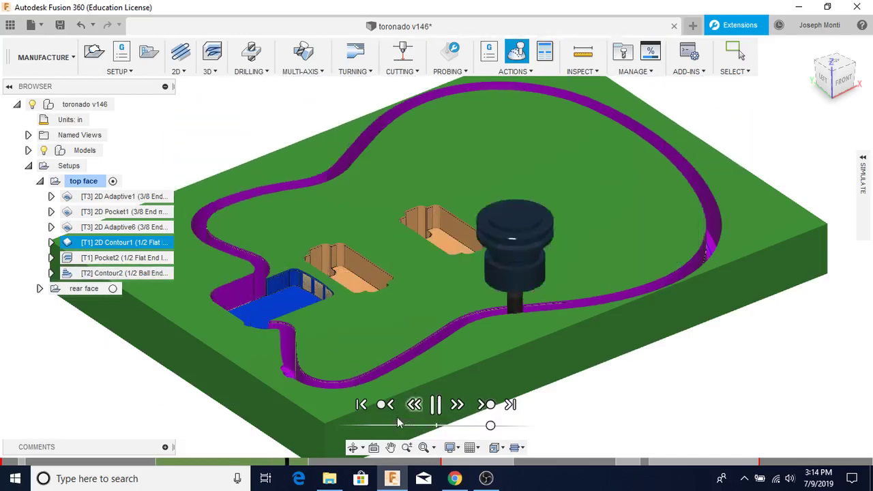
# - Skip the simulation ahead to Pocket2, slow the playback and examine the stepped cut on the body's bevel up close
pyautogui.click(486, 405)
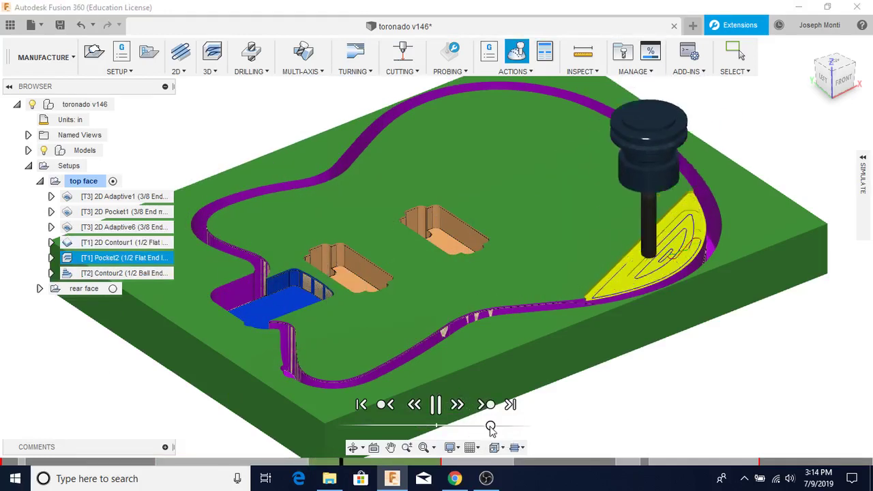
pyautogui.moveTo(490, 428); pyautogui.dragTo(482, 426)
pyautogui.scroll(5, 641, 281)
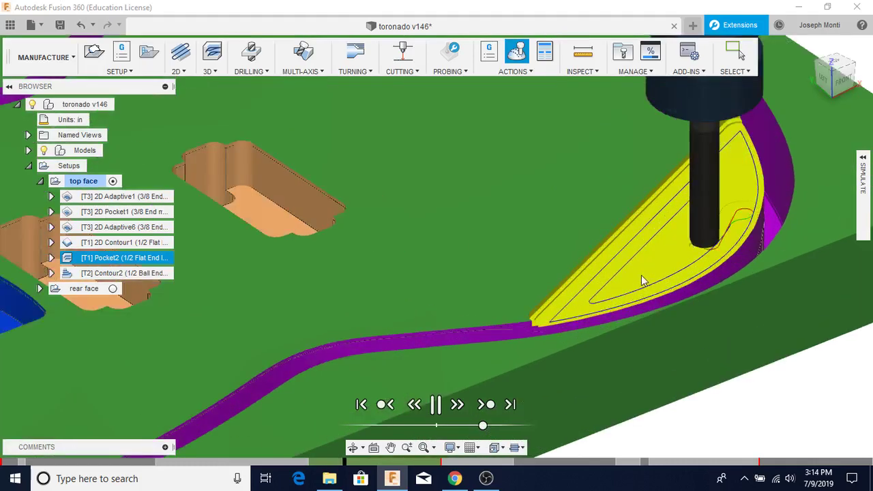
pyautogui.scroll(8, 641, 279)
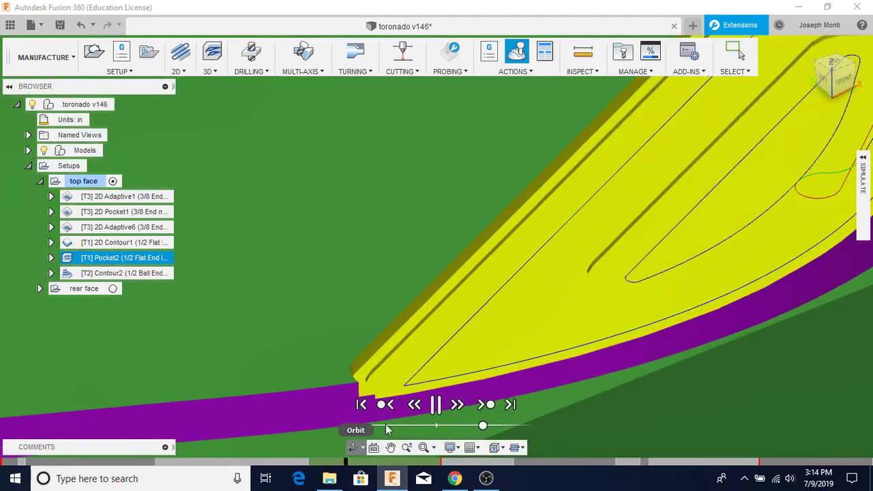
pyautogui.click(352, 447)
pyautogui.moveTo(423, 371); pyautogui.dragTo(434, 355)
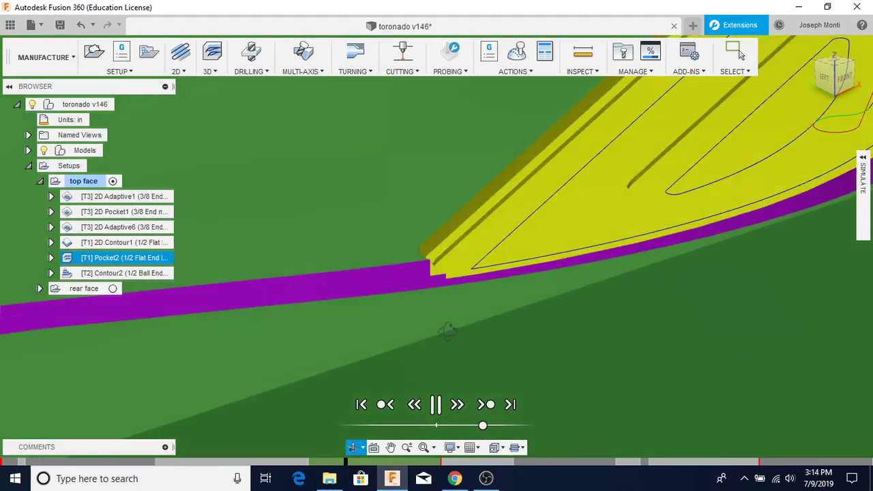
# - Speed up playback to watch the bevel's finishing passes, and close the top face simulation
pyautogui.moveTo(482, 425); pyautogui.dragTo(489, 428)
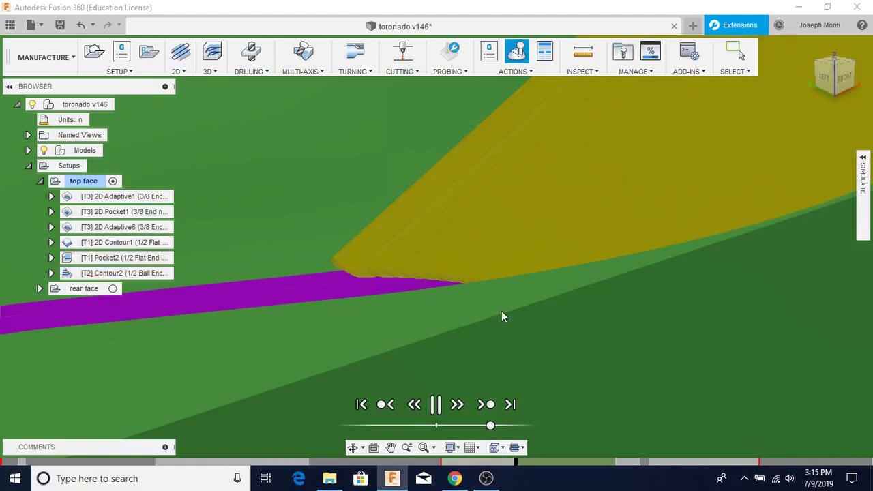
pyautogui.scroll(-8, 507, 233)
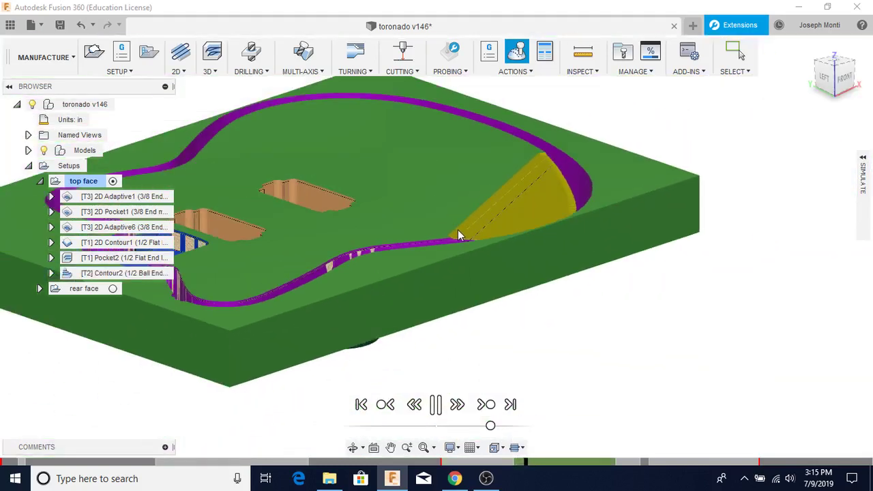
pyautogui.click(863, 158)
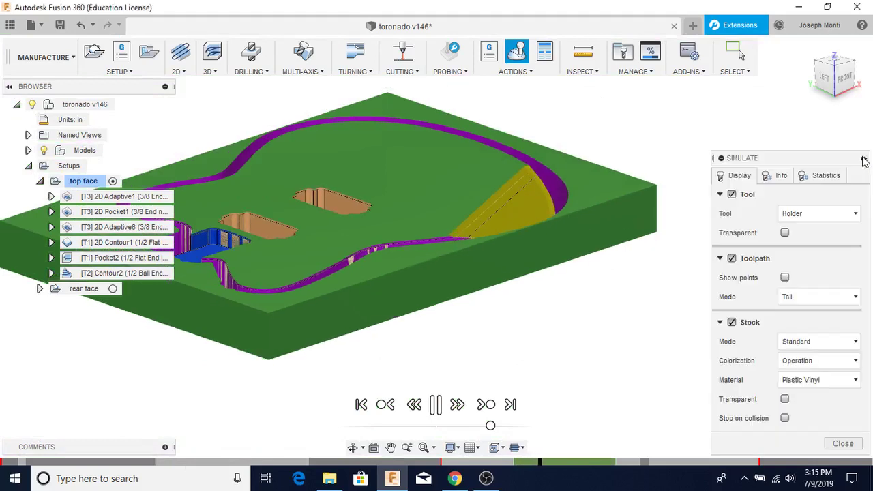
pyautogui.click(843, 444)
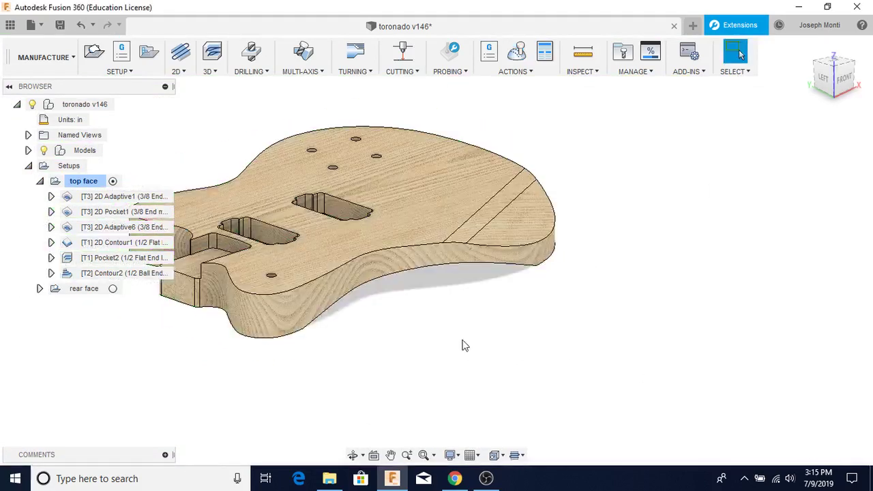
# - Select the rear face setup and turn the guitar body over to show its entire back side
pyautogui.click(73, 290)
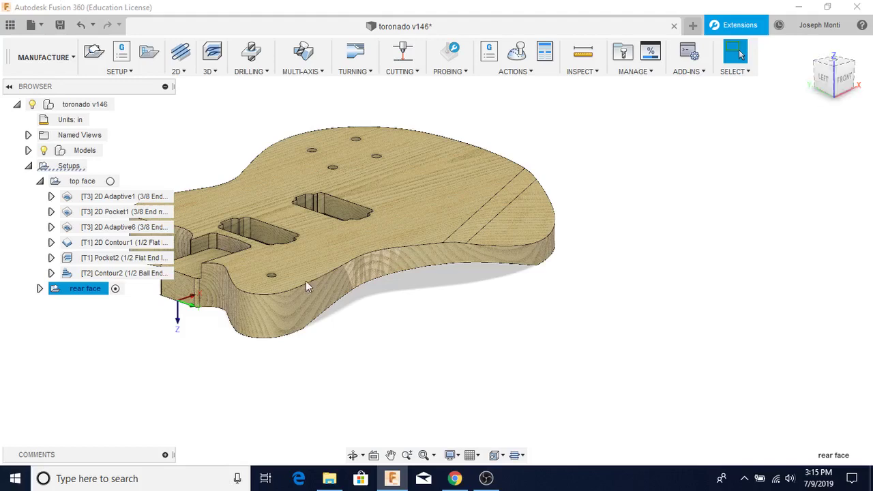
pyautogui.click(353, 458)
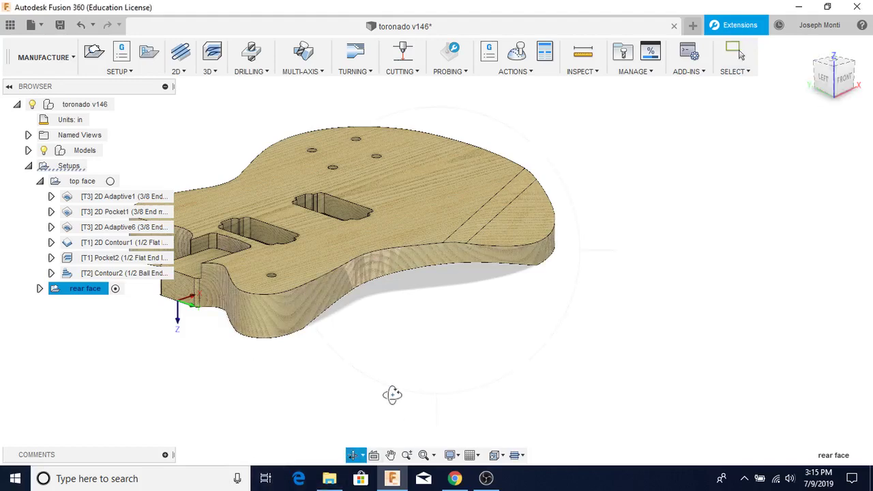
pyautogui.moveTo(393, 396); pyautogui.dragTo(317, 109)
pyautogui.keyDown('shift'); pyautogui.moveTo(319, 116); pyautogui.dragTo(312, 87, button='middle'); pyautogui.keyUp('shift')
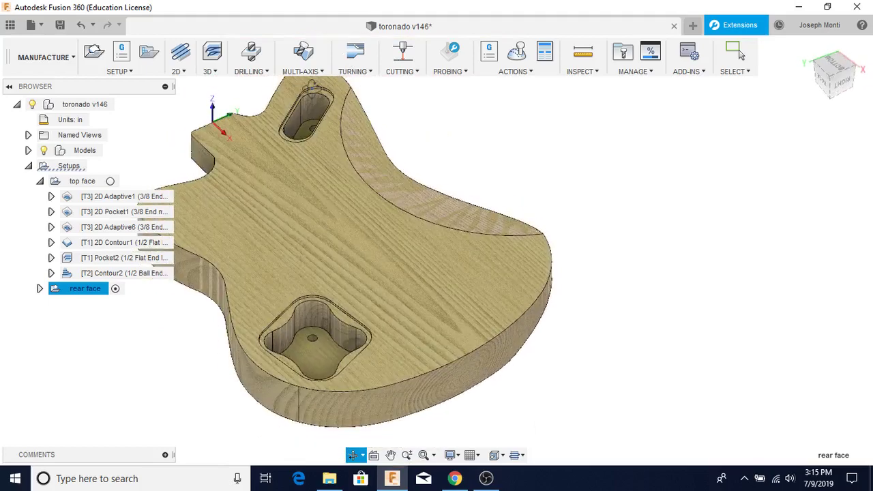
pyautogui.click(423, 456)
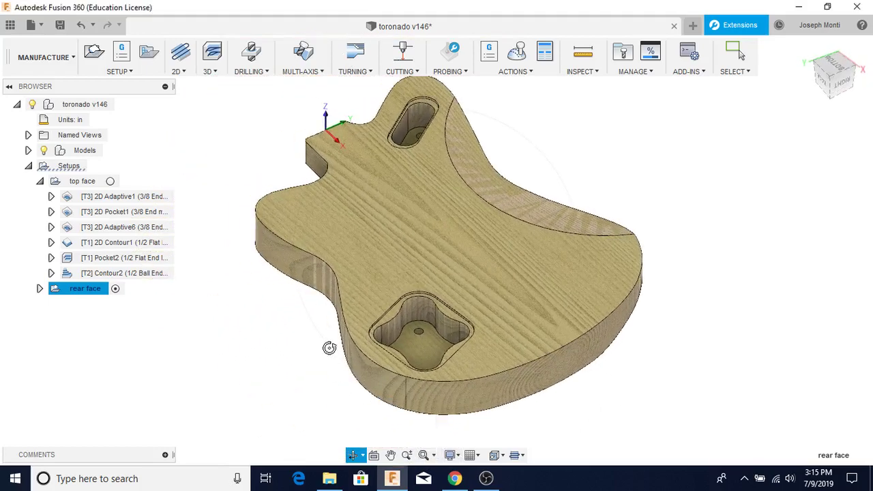
pyautogui.keyDown('shift'); pyautogui.moveTo(327, 293); pyautogui.dragTo(569, 287, button='middle'); pyautogui.keyUp('shift')
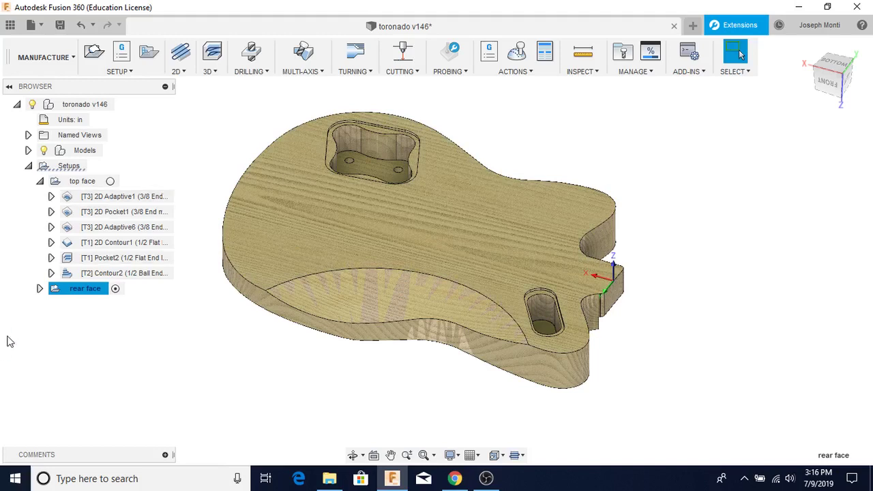
# - List the operations of the rear face setup, collapse the top face setup, and generate all rear face toolpaths
pyautogui.click(40, 288)
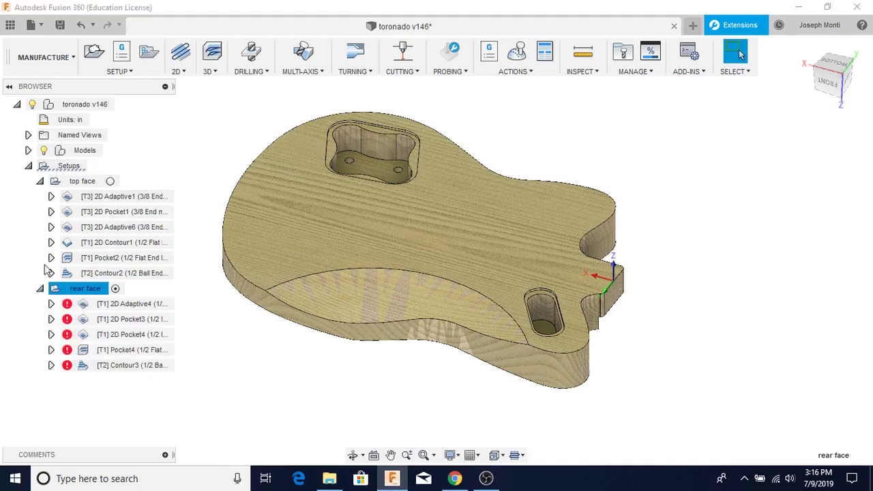
pyautogui.click(40, 181)
pyautogui.doubleClick(86, 196)
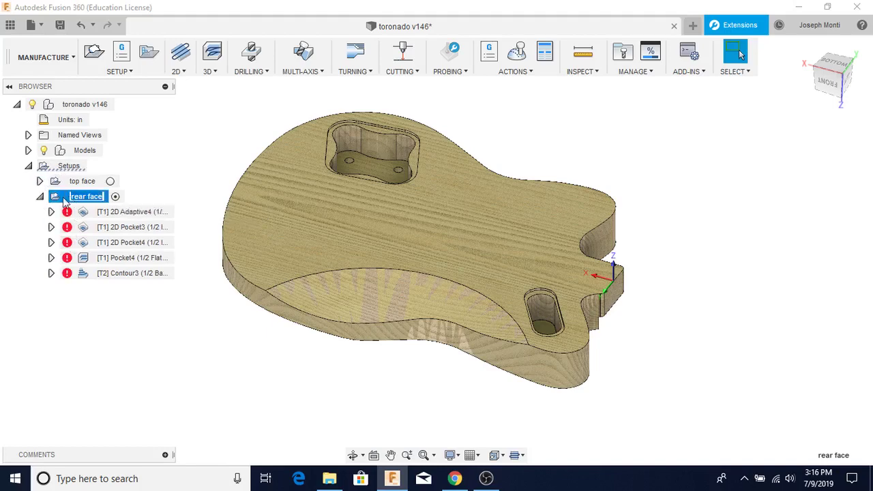
pyautogui.press('Escape')
pyautogui.rightClick(64, 199)
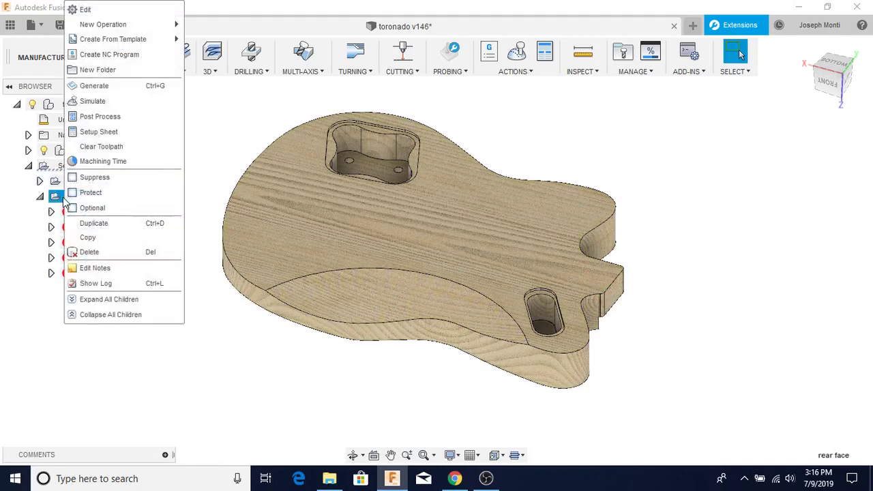
pyautogui.click(87, 86)
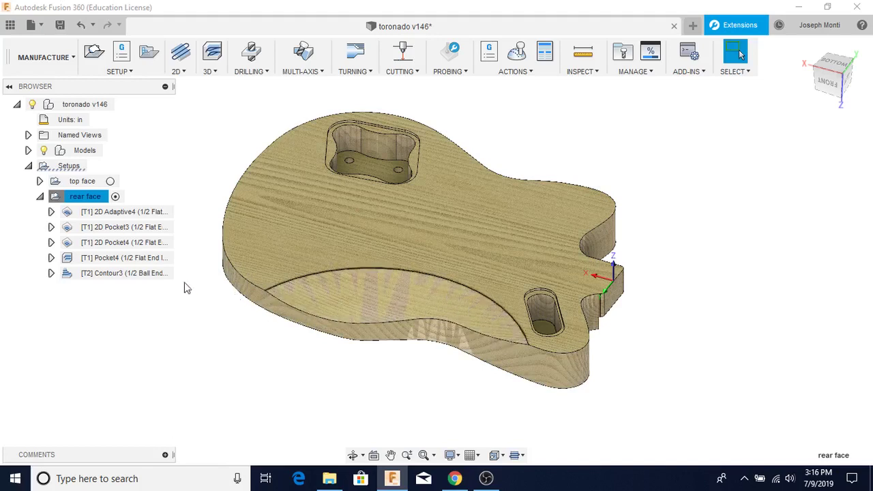
# - Examine the rear face toolpaths of 2D Adaptive4, 2D Pocket3, 2D Pocket4 and Pocket4 on the body
pyautogui.click(98, 216)
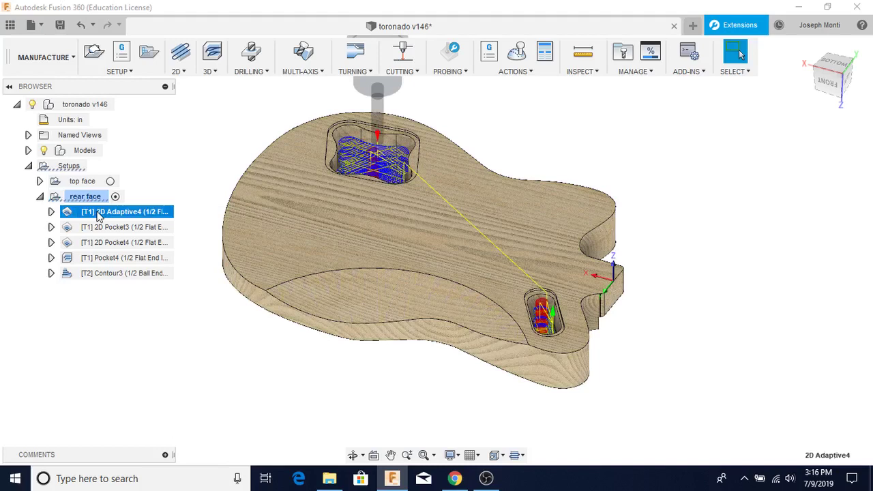
pyautogui.click(100, 232)
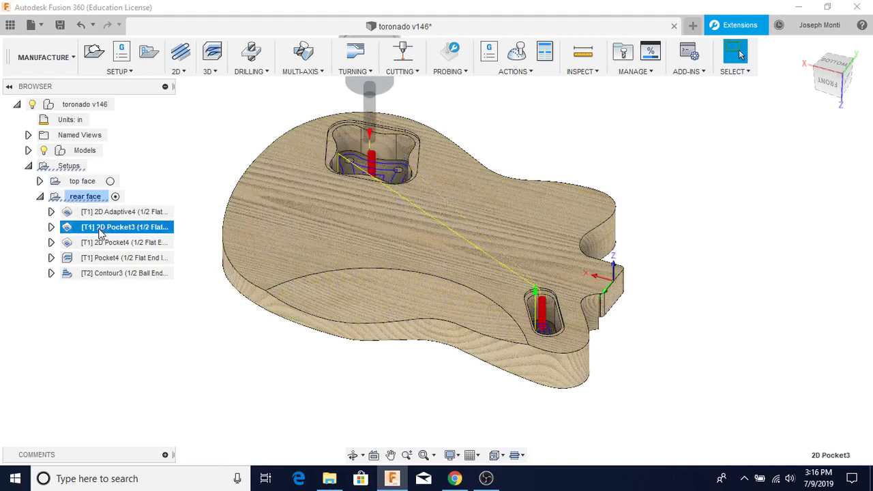
pyautogui.click(106, 247)
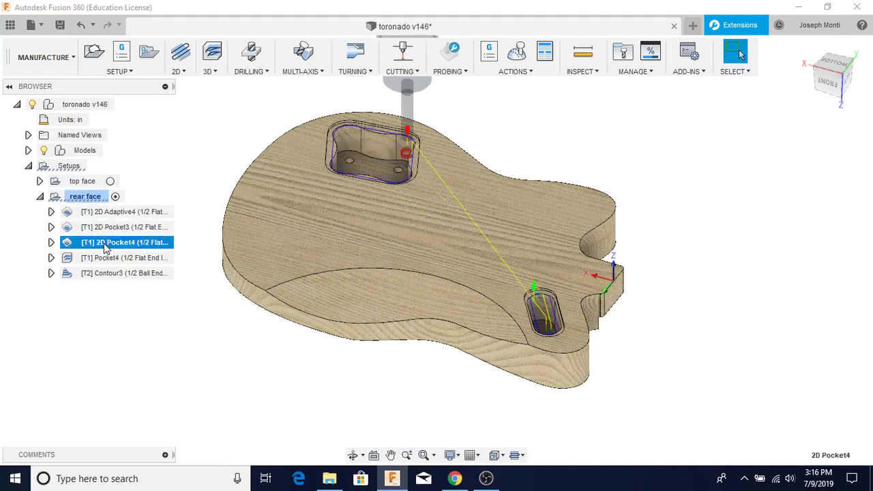
pyautogui.click(101, 262)
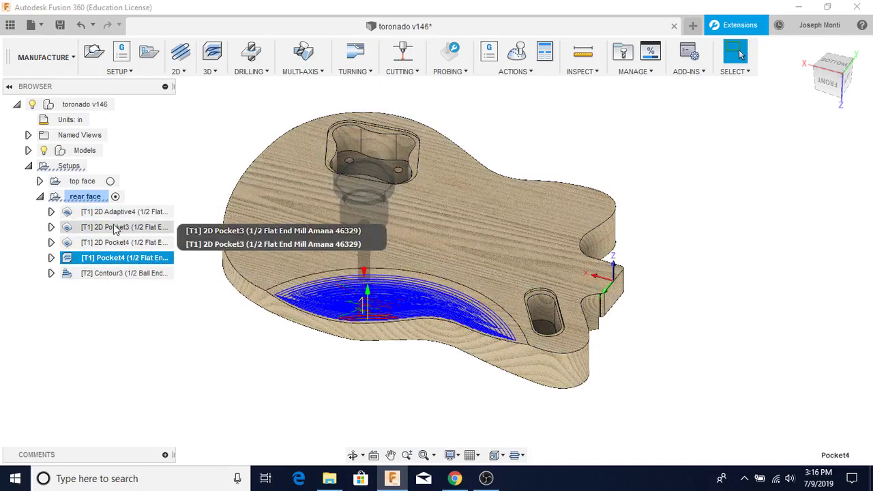
pyautogui.click(113, 233)
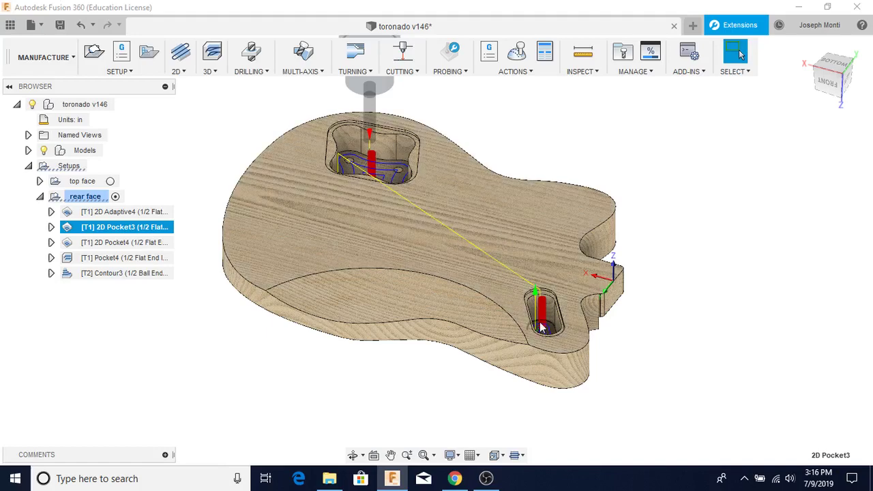
pyautogui.click(119, 242)
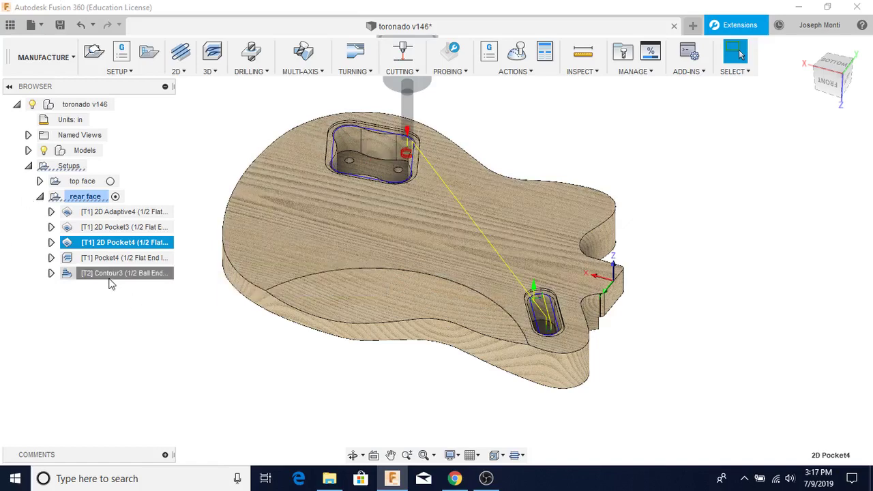
pyautogui.click(109, 276)
pyautogui.click(99, 262)
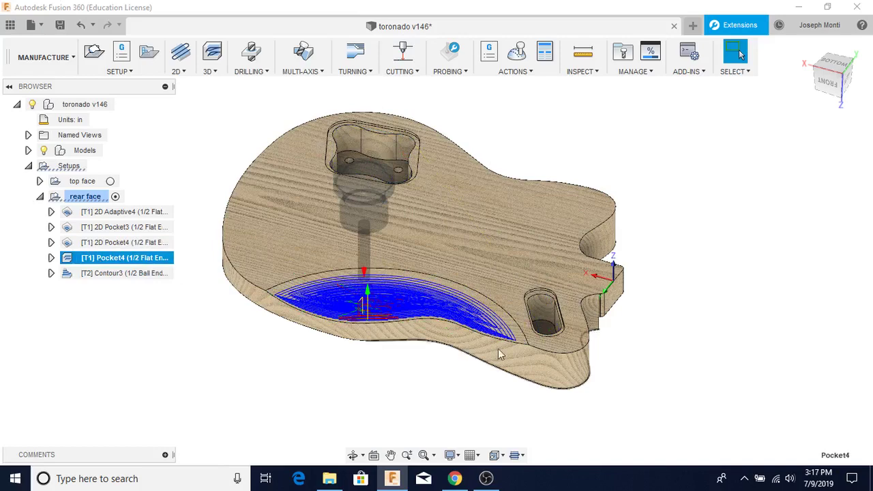
pyautogui.scroll(1, 401, 239)
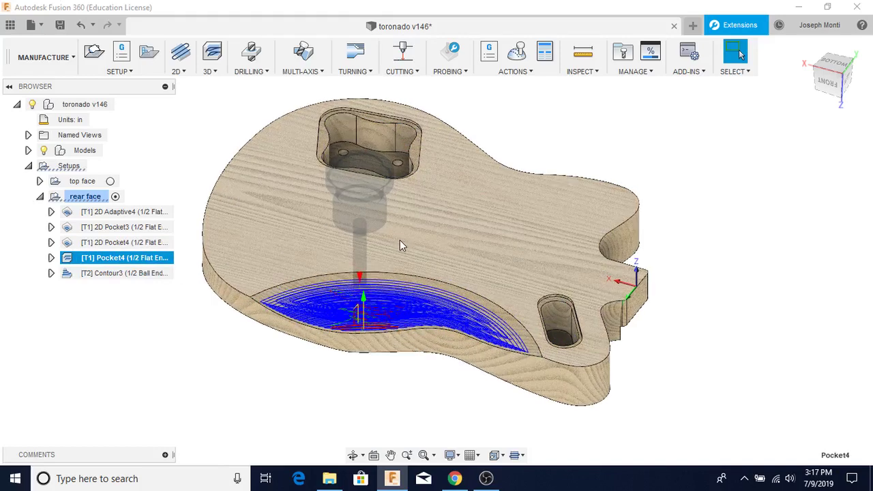
pyautogui.scroll(1, 400, 244)
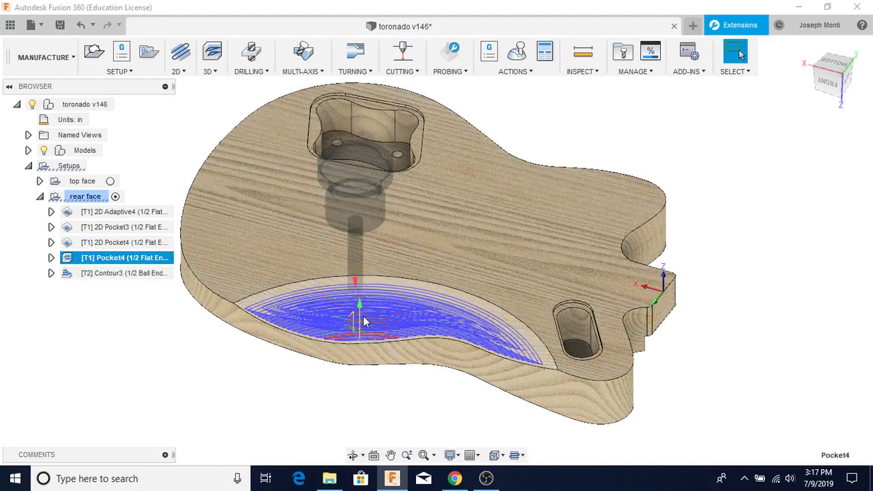
# - Start a simulation of the whole rear face setup, play it and collapse the simulation settings
pyautogui.click(73, 196)
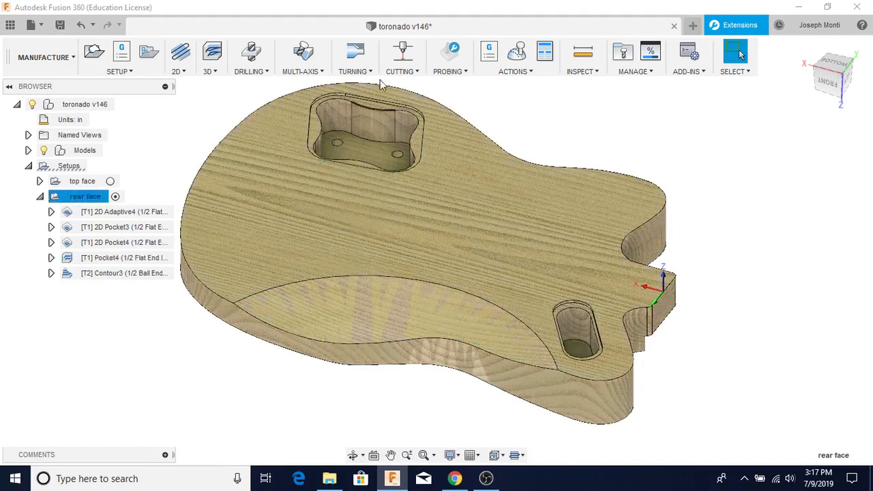
pyautogui.click(520, 57)
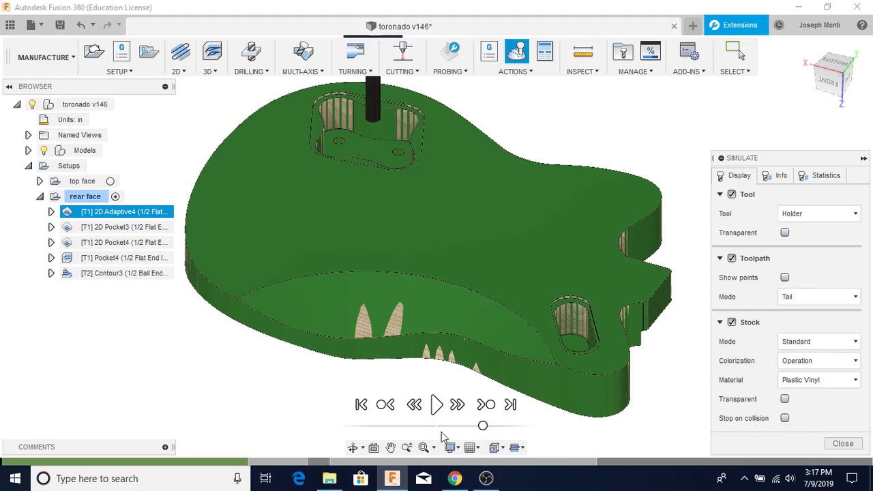
pyautogui.click(436, 405)
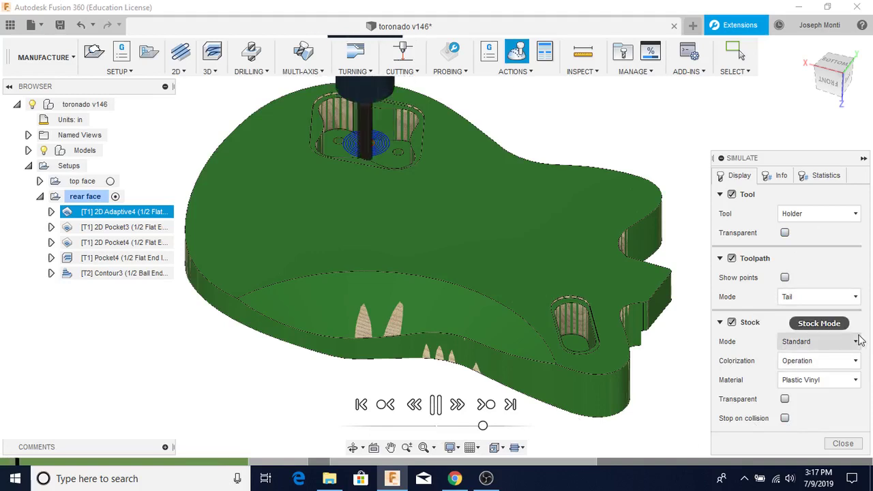
pyautogui.moveTo(859, 340)
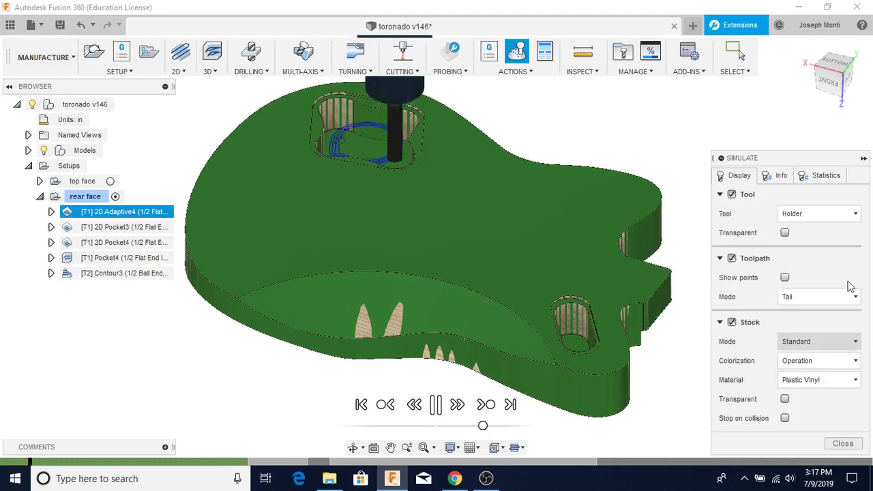
pyautogui.moveTo(825, 162); pyautogui.dragTo(864, 161)
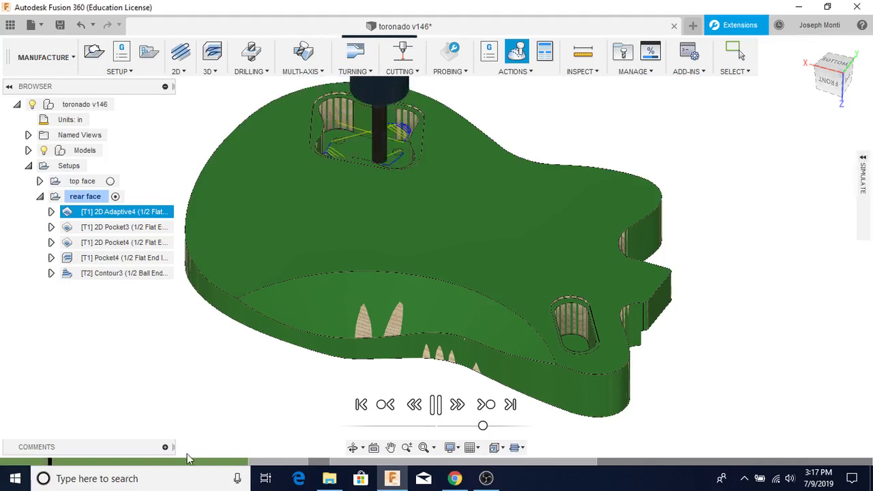
# - Advance the simulation to Pocket4 and watch the rear contour being cut up close at a faster playback speed
pyautogui.click(486, 405)
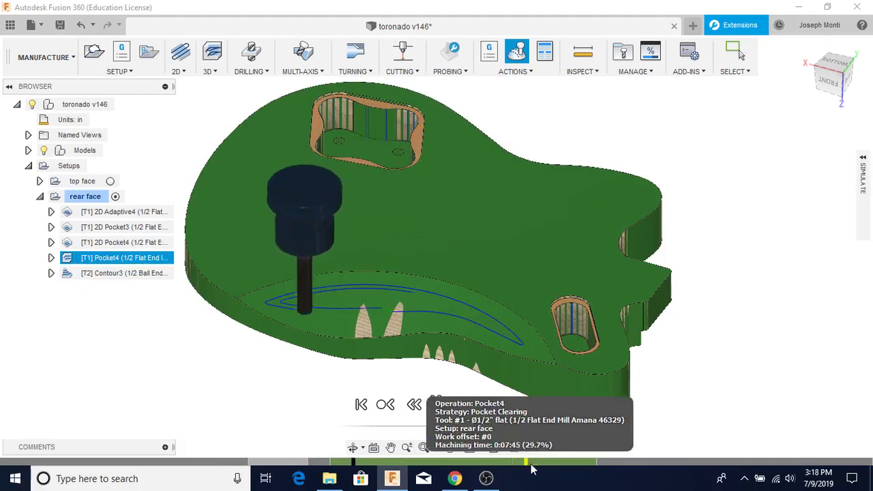
pyautogui.scroll(4, 485, 407)
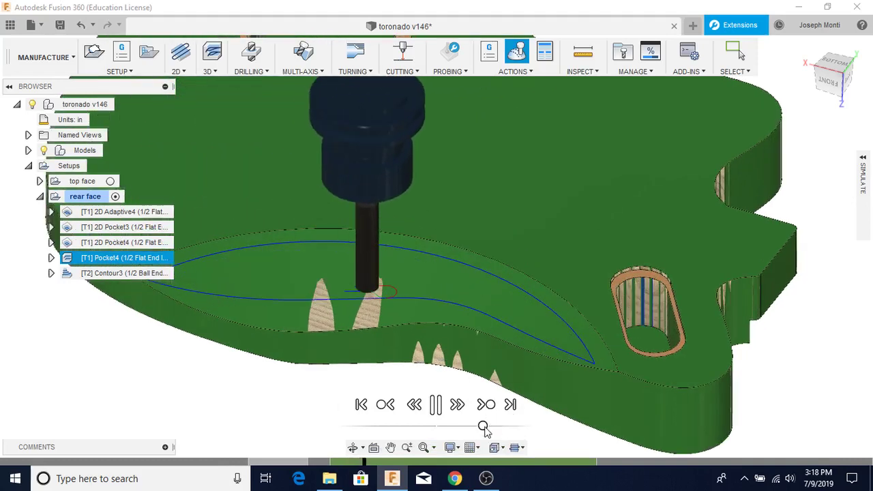
pyautogui.moveTo(483, 426); pyautogui.dragTo(490, 429)
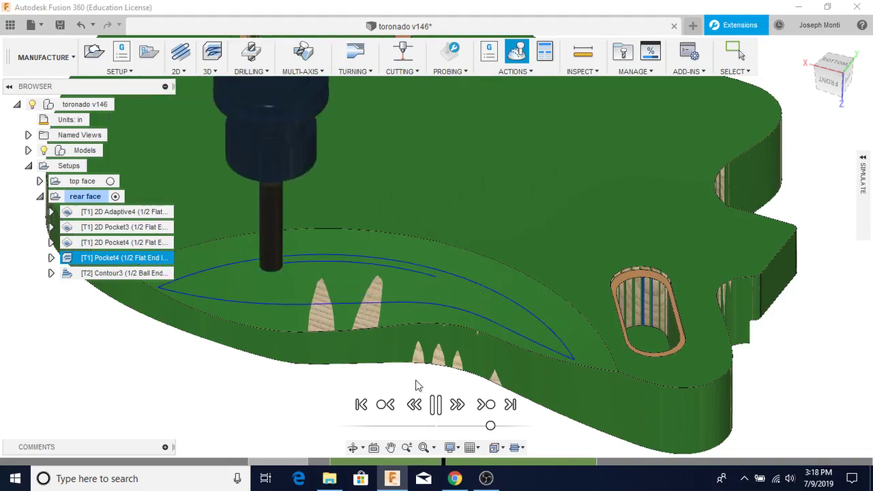
# - Skip the simulation ahead to Contour3 and fit the whole body in view
pyautogui.click(486, 404)
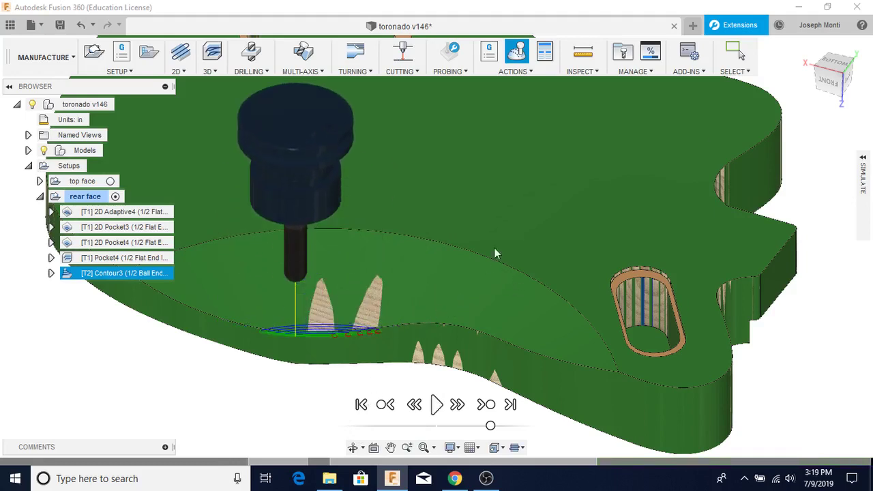
pyautogui.scroll(-2, 453, 208)
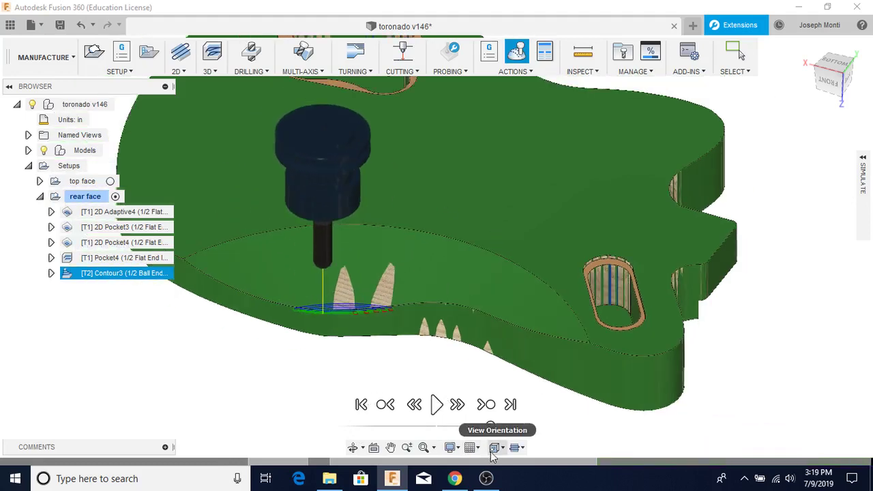
pyautogui.click(424, 448)
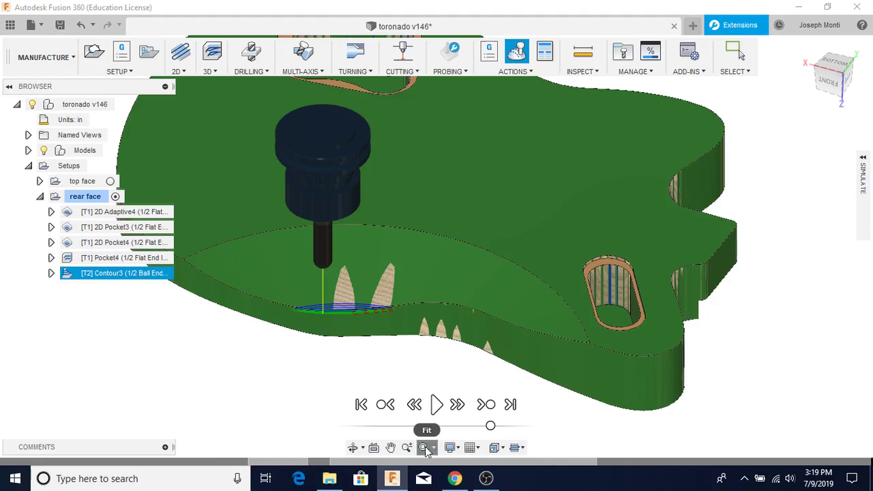